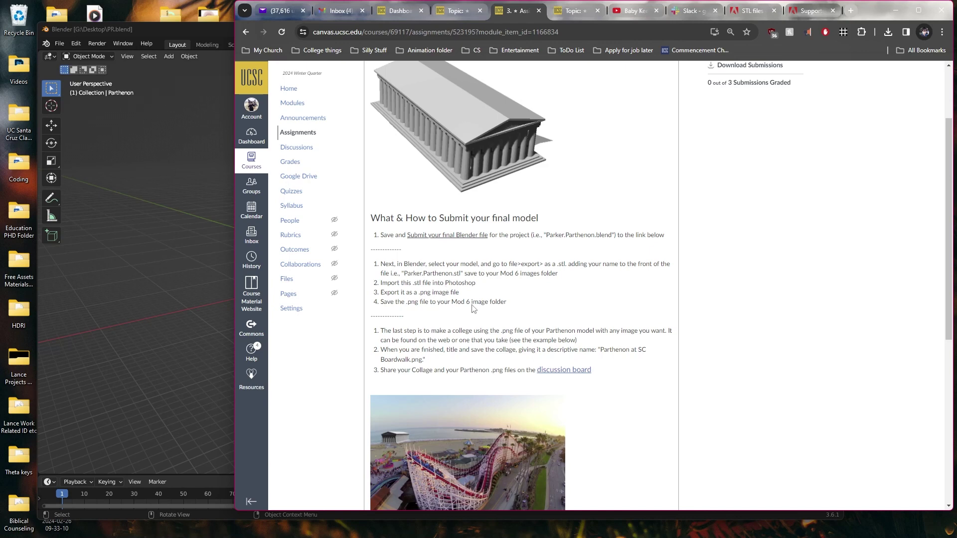
Review the assignment's instructions for submitting the final model, down to the example collage
drag(459, 294, 380, 295)
click(432, 300)
scroll(502, 336, down, 1)
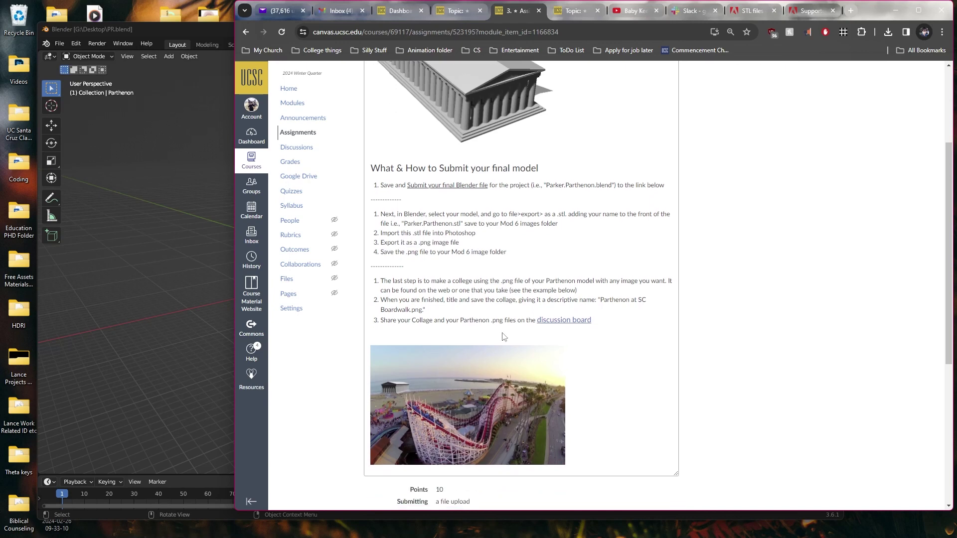
scroll(486, 357, down, 1)
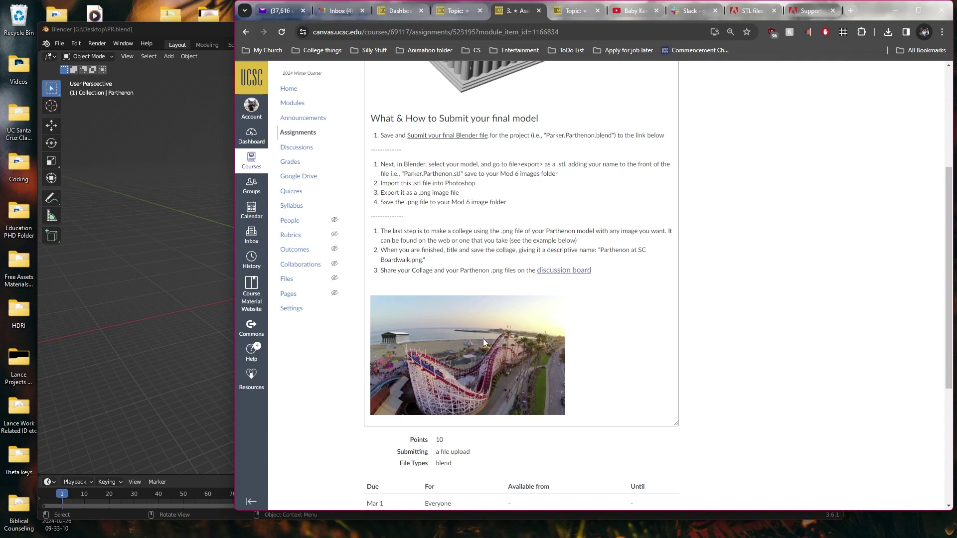
Switch to Blender and start exporting the Parthenon model in STL format
key(alt+Tab)
drag(306, 44, 372, 27)
click(124, 41)
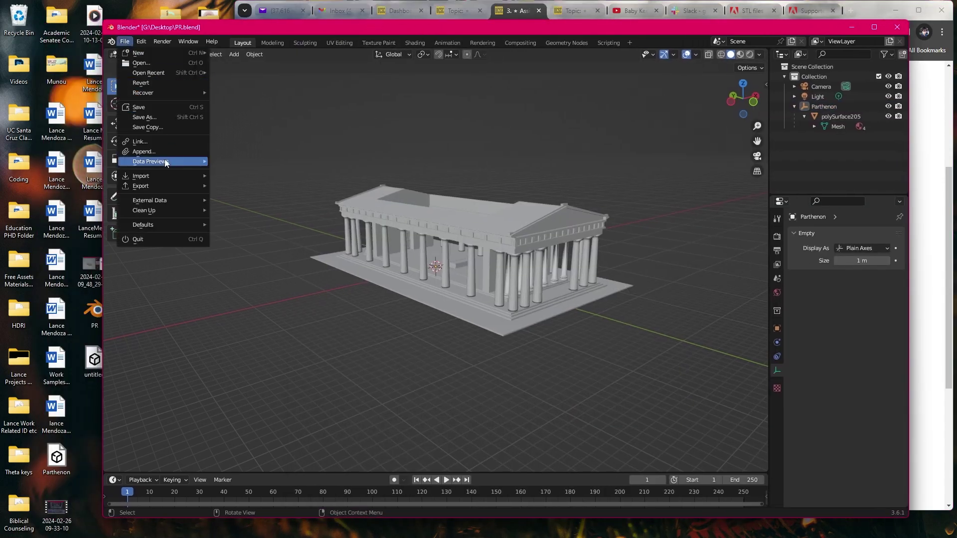
drag(619, 207, 598, 199)
click(124, 41)
mouse_move(170, 187)
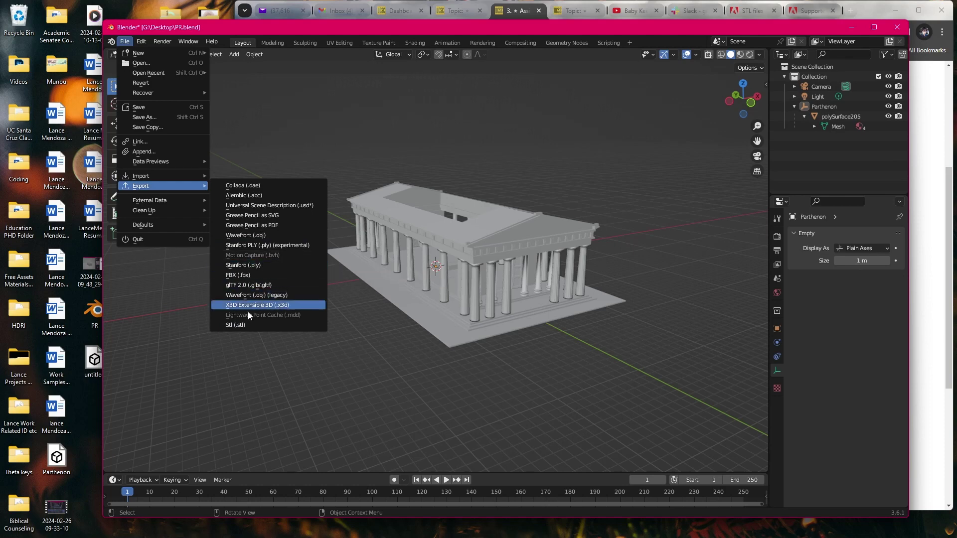
click(271, 324)
Export the STL to the Desktop folder, naming the file with the owner's first name followed by ".Parthenon.stl"
scroll(438, 358, down, 1)
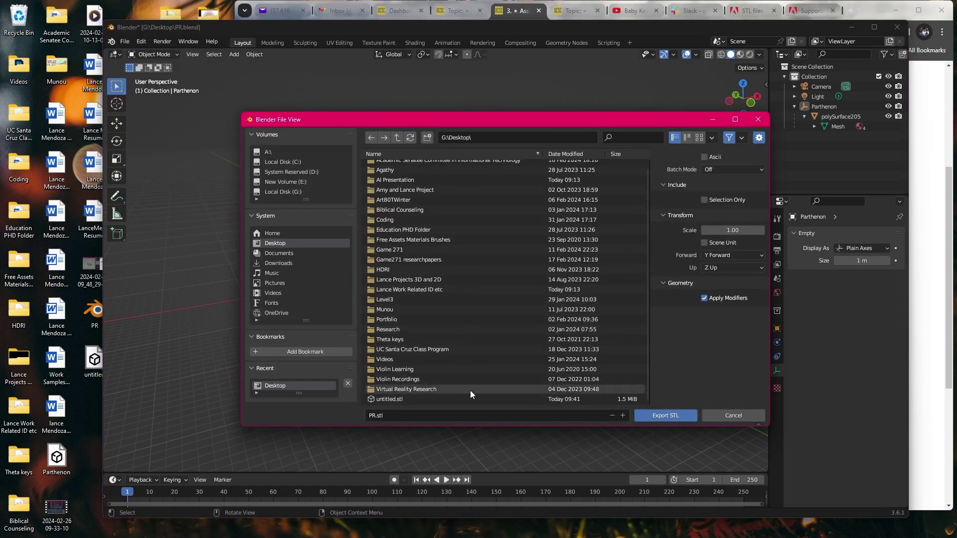
click(375, 415)
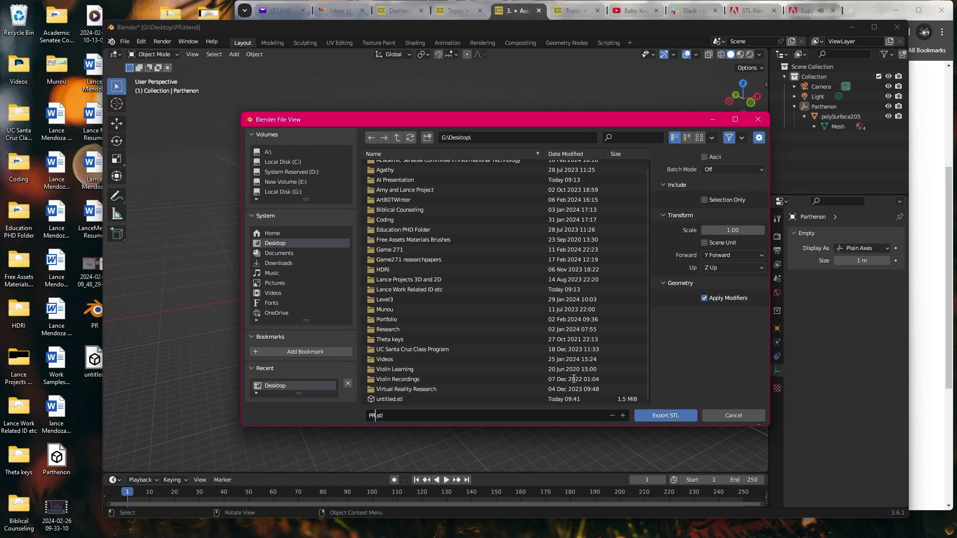
text(Parker.Parthenon.stl)
key(shift+Home)
text(Lance.)
key(BackSpace)
key(BackSpace)
click(654, 414)
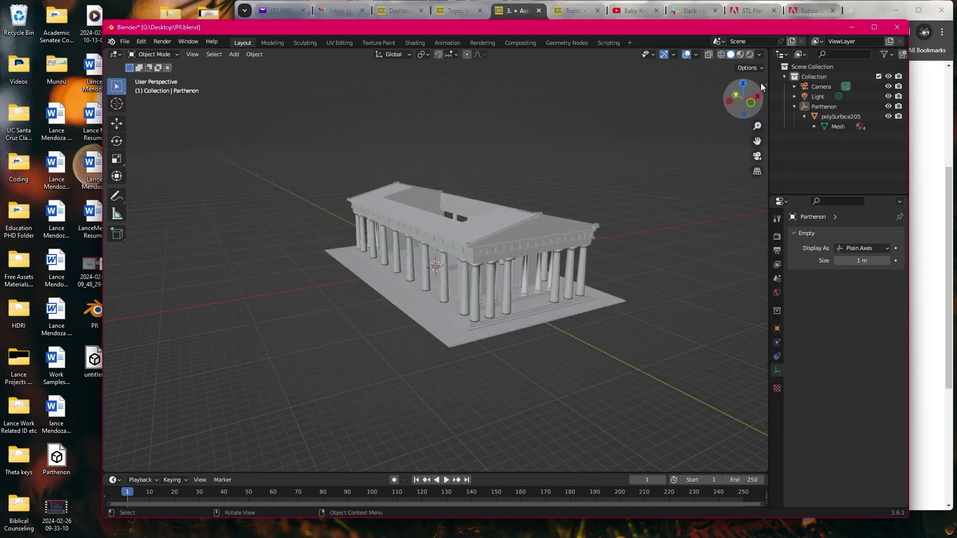
Switch to Photoshop and create a new 1920 x 1080 px RGB document at 96.012 pixels/inch with a white background
click(852, 27)
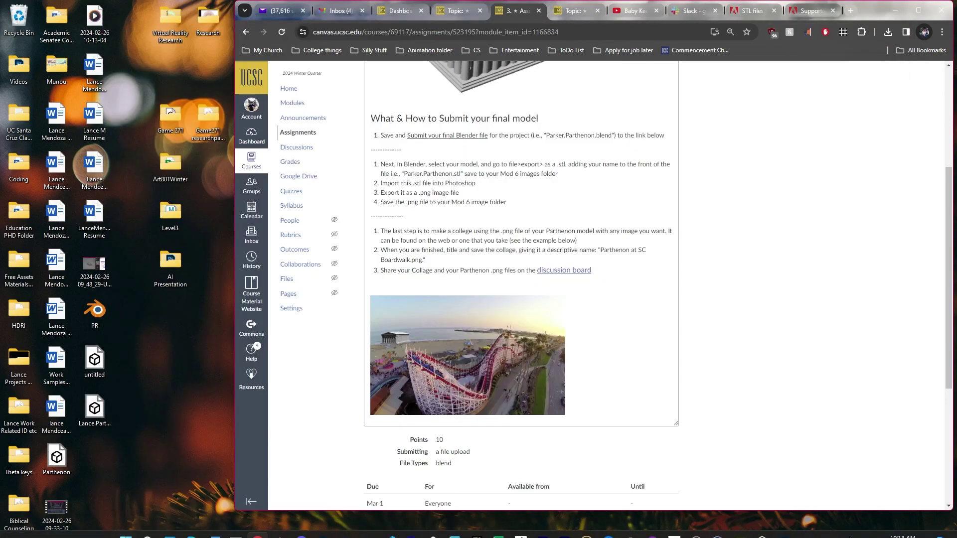
click(696, 527)
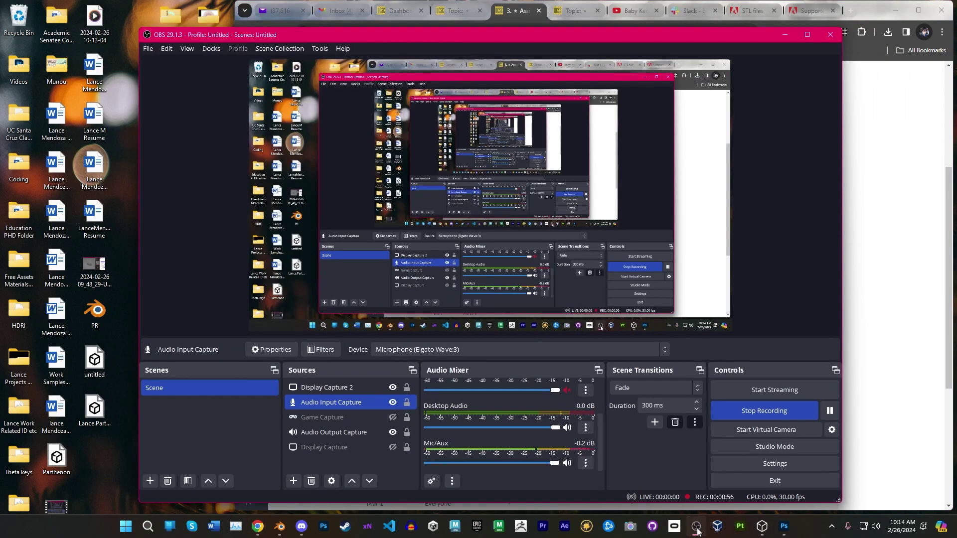
click(697, 527)
click(784, 526)
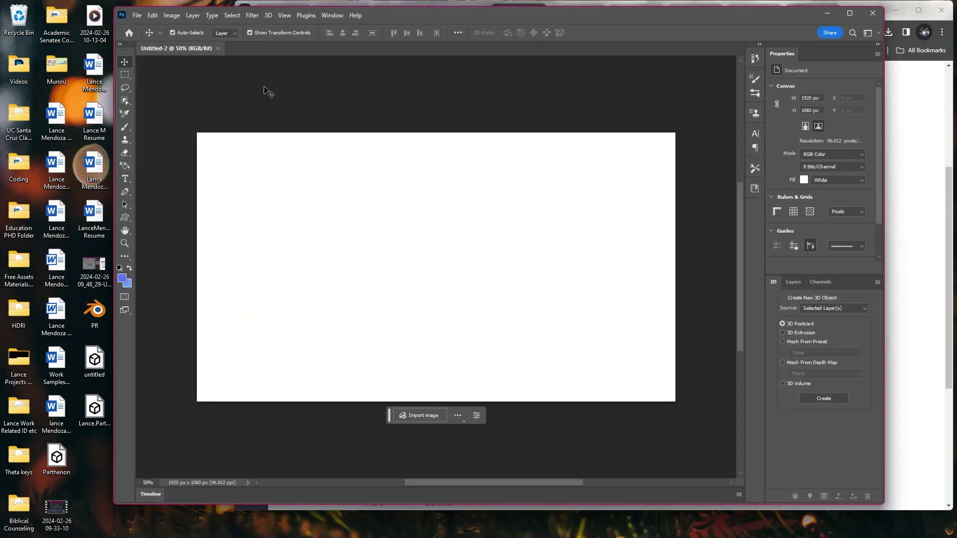
click(138, 16)
click(150, 26)
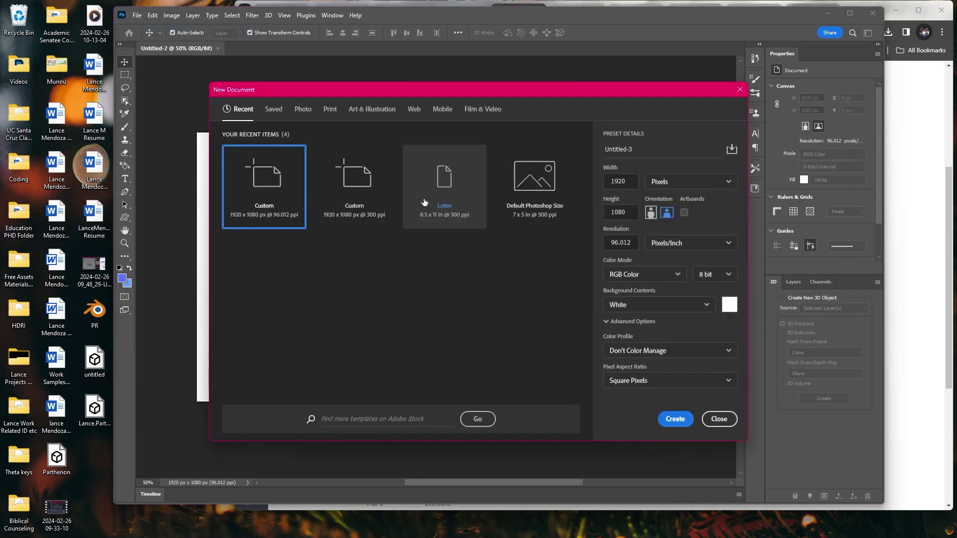
click(680, 422)
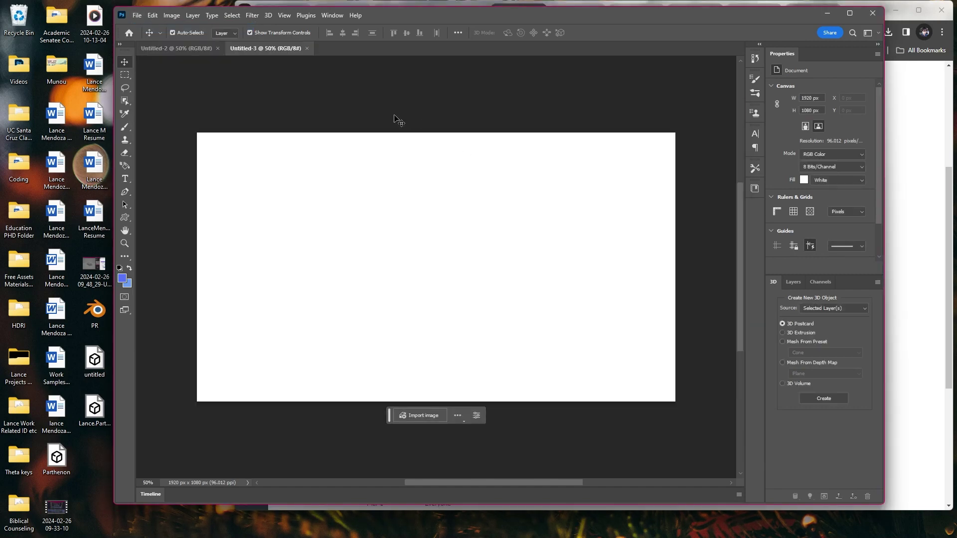
Add a new empty layer above the Background and hide the Background layer
click(793, 282)
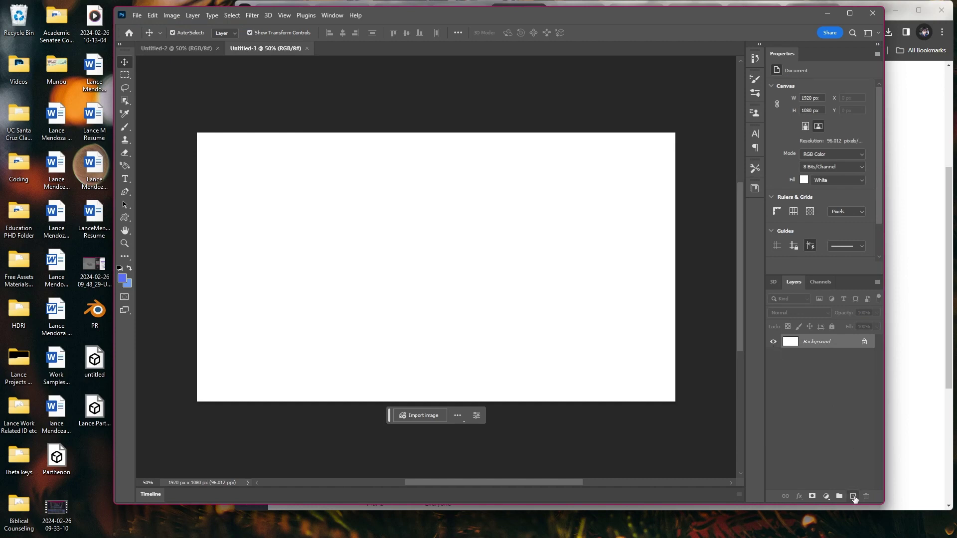
click(853, 496)
click(773, 355)
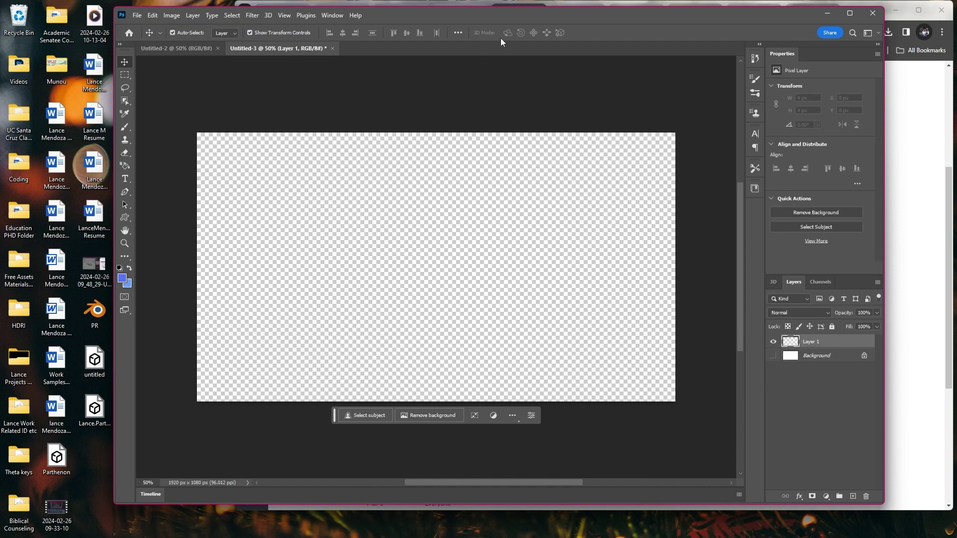
Place the exported Parthenon STL from the desktop into the document, accepting the 3D scene size in millimeters
drag(500, 15, 529, 18)
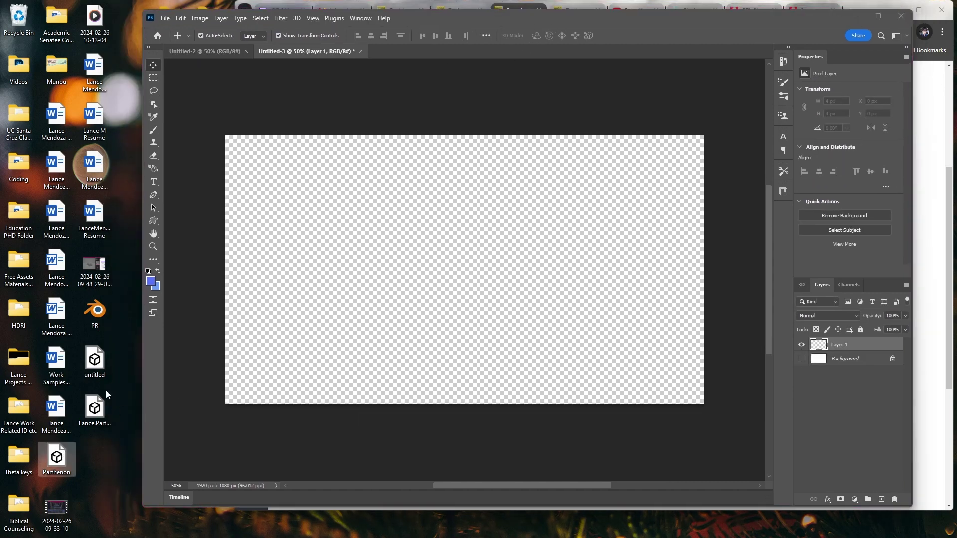
drag(95, 409, 363, 326)
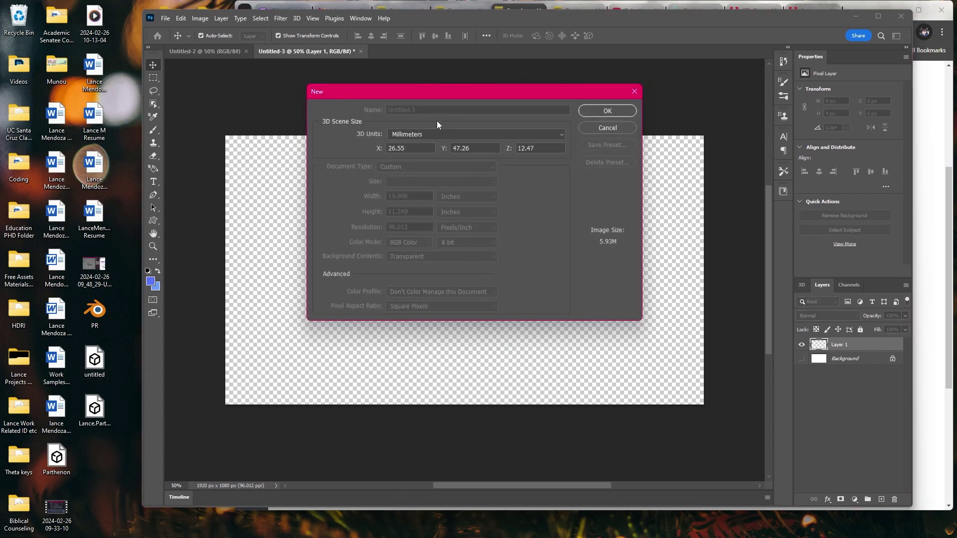
click(602, 110)
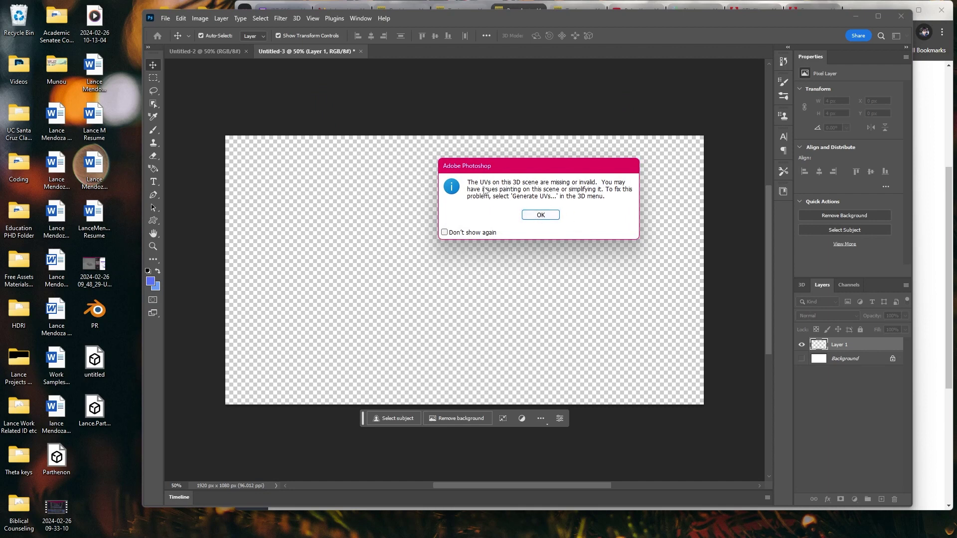
click(540, 215)
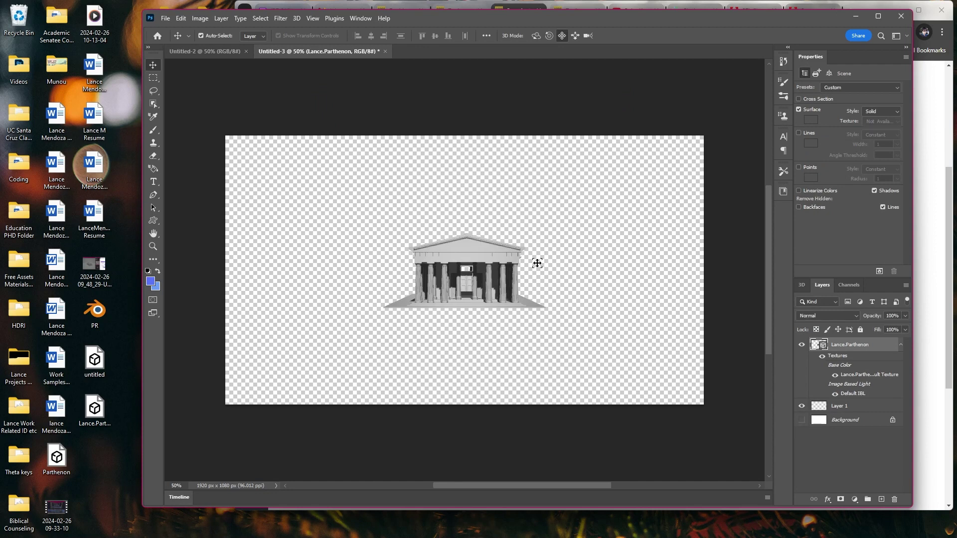
Orbit the 3D Parthenon to an angled view from above that shows its front and one long side
drag(480, 250, 375, 210)
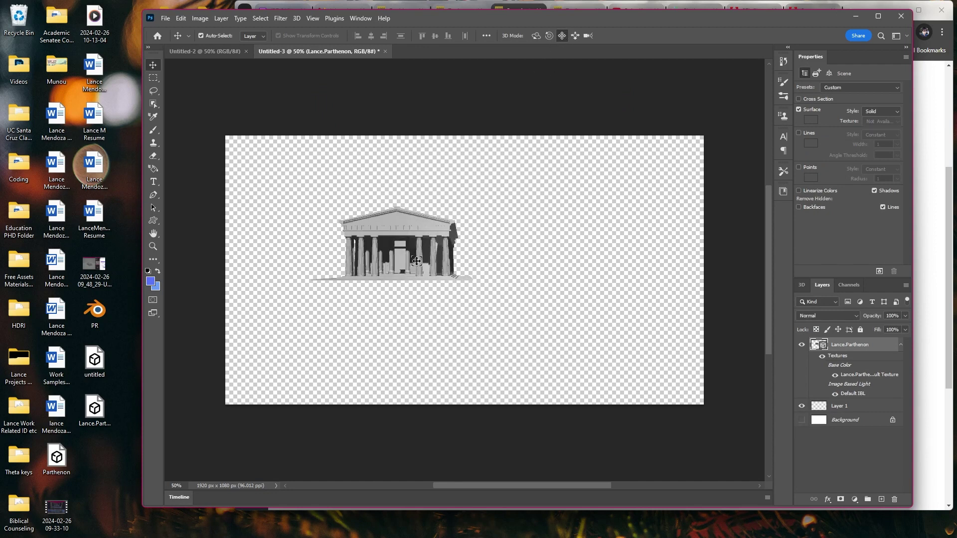
mouse_move(563, 33)
mouse_down()
mouse_move(518, 73)
mouse_move(563, 37)
mouse_up()
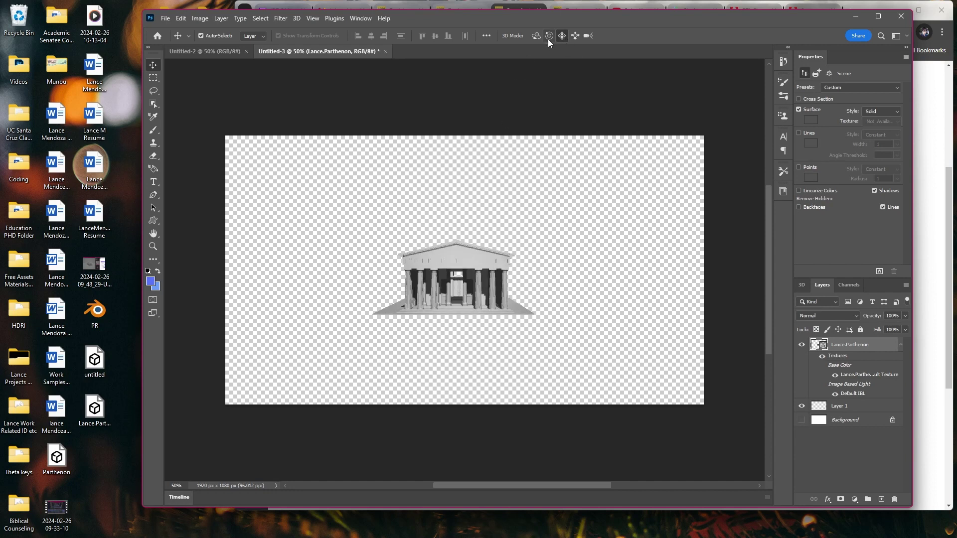
click(548, 37)
drag(498, 287, 394, 275)
click(536, 36)
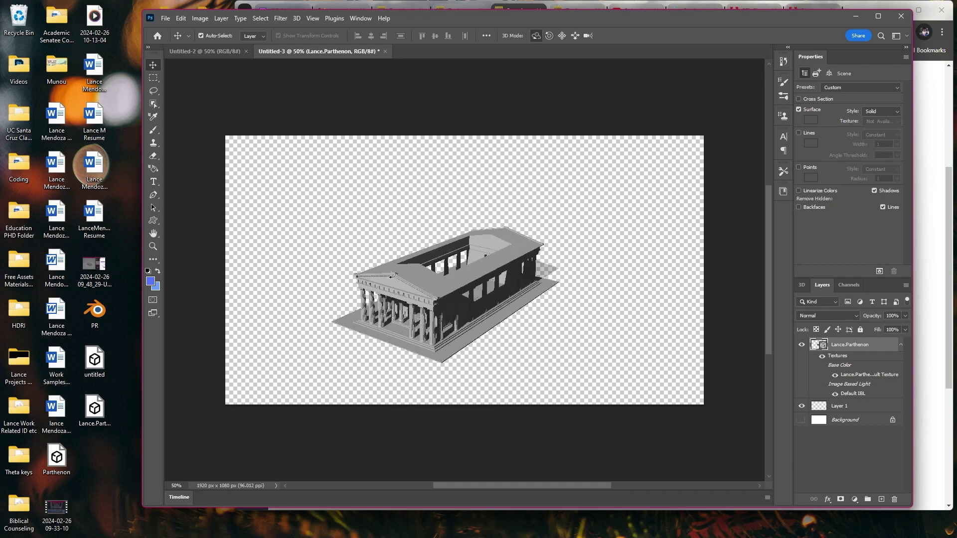
Pan the 3D Parthenon into the lower-right area of the canvas, and select the slide 3D mode
click(562, 35)
drag(540, 124, 656, 371)
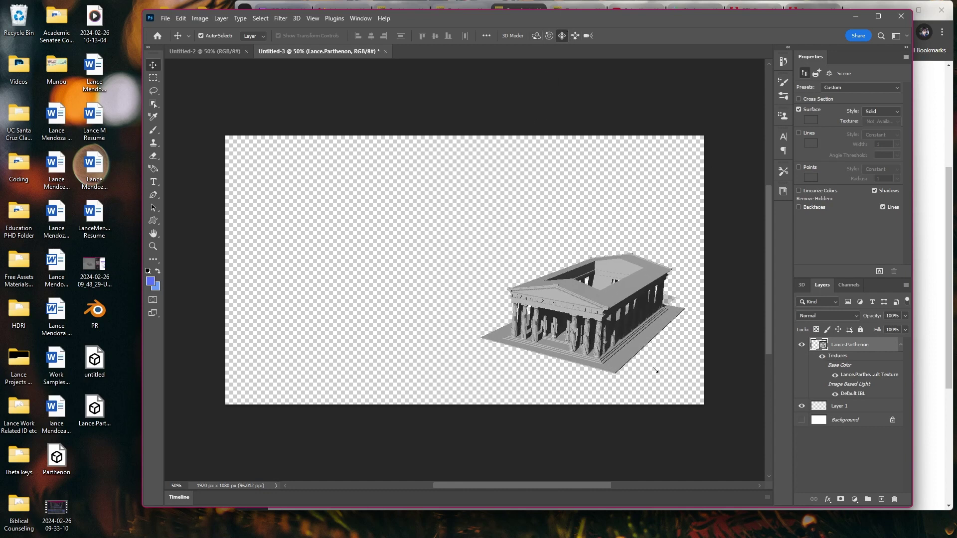
click(575, 37)
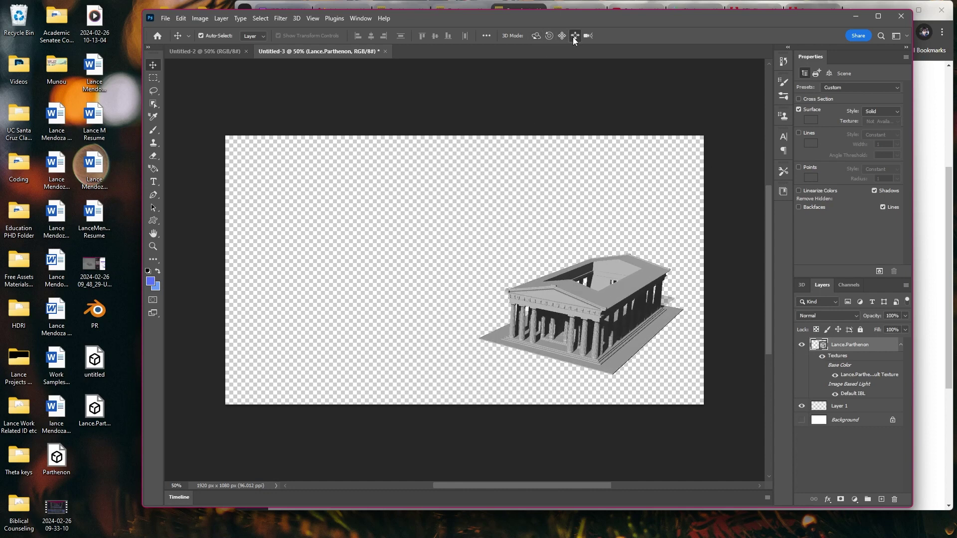
drag(707, 22, 667, 30)
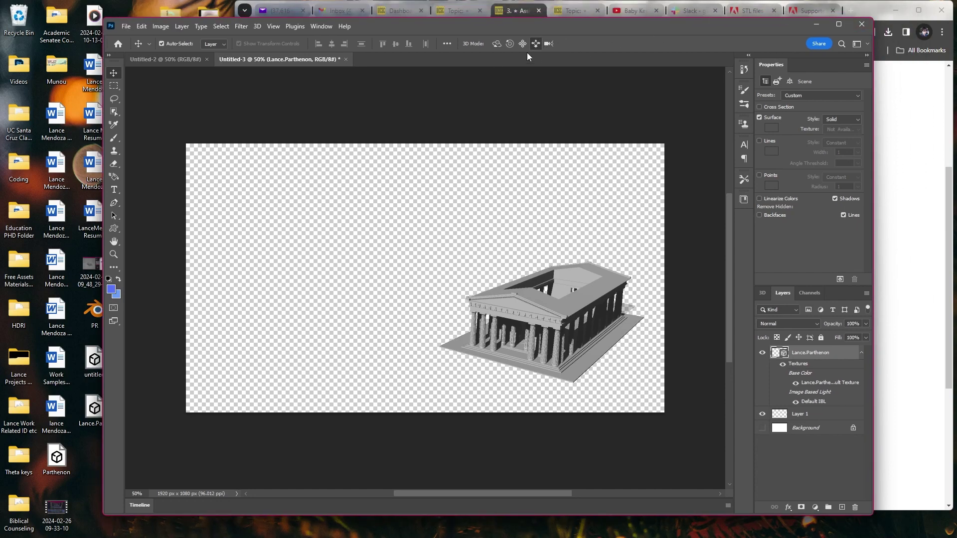
Switch to the browser and search the web for "cool images" in a new tab
click(846, 10)
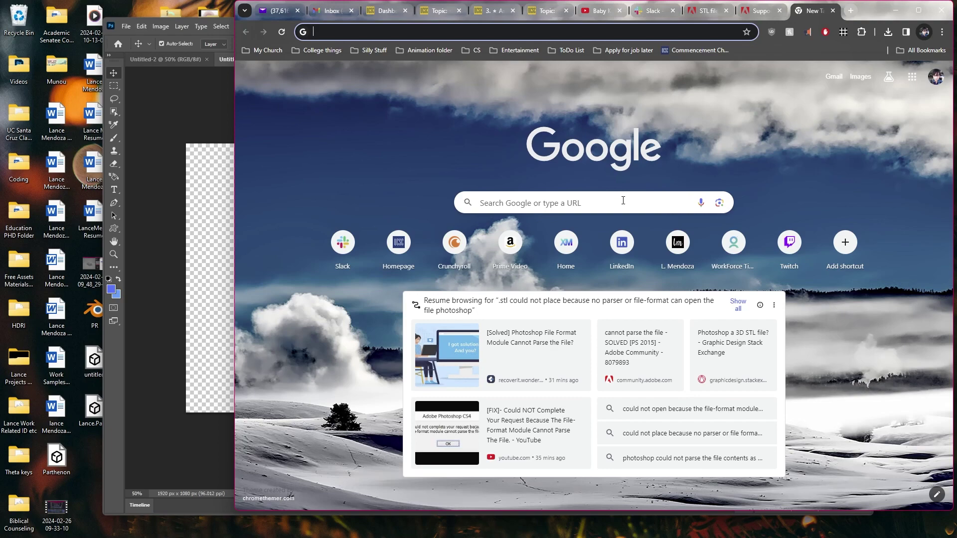
key(Down)
text(cool )
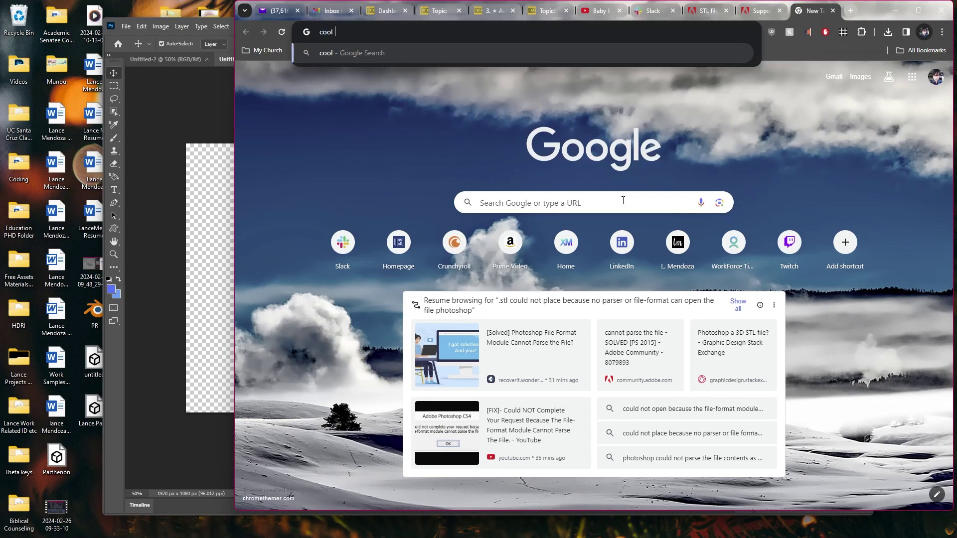
text(images)
key(Return)
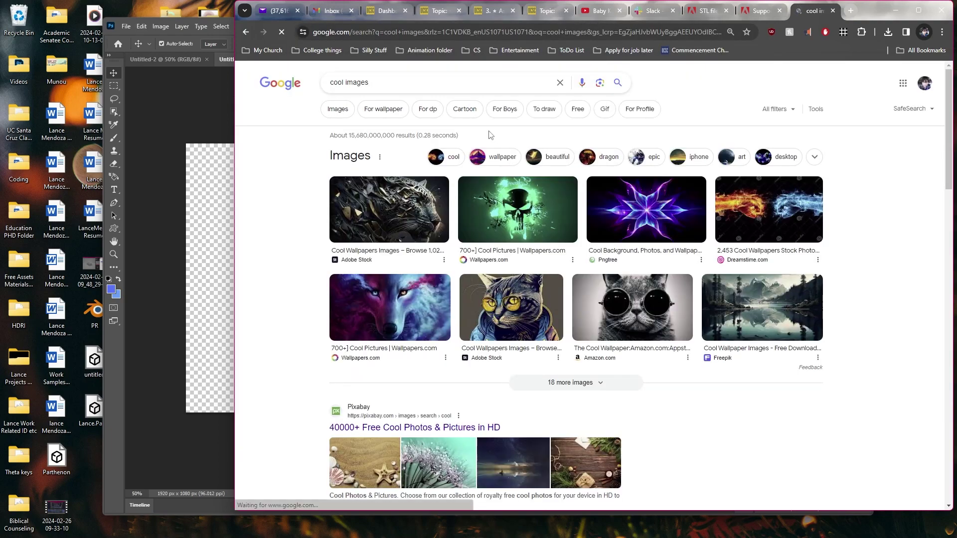
Search the web for "unsplash" and open the Unsplash website
triple_click(420, 80)
text(unp)
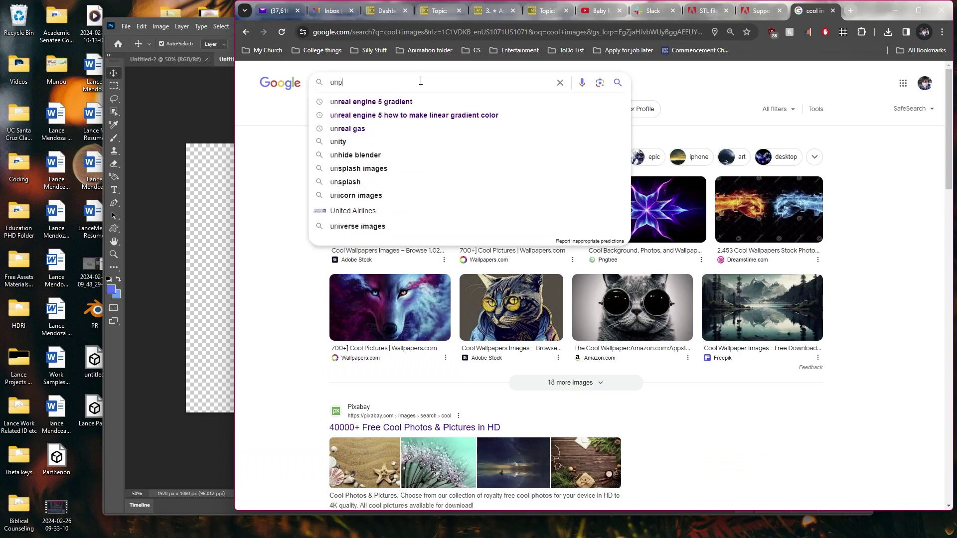
key(BackSpace)
text(splash)
key(Return)
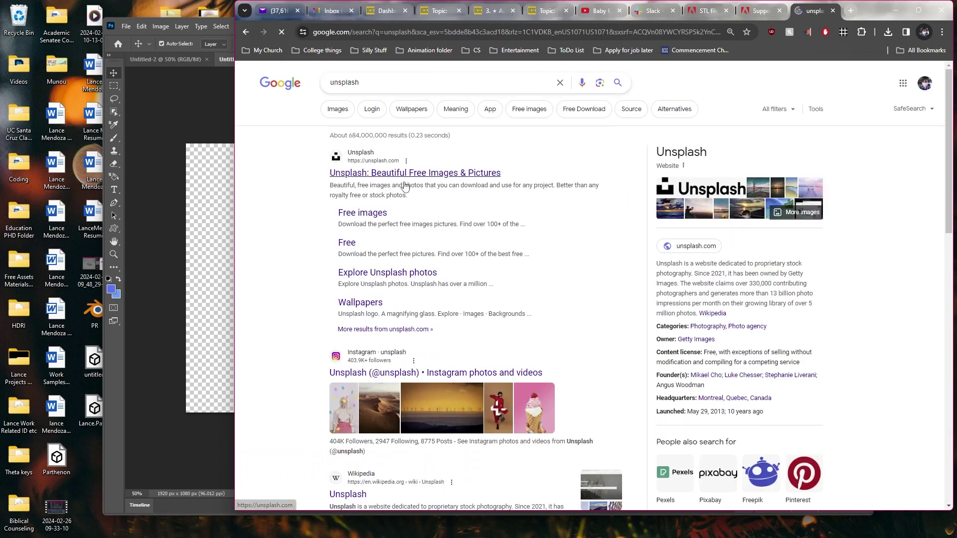
click(414, 173)
Download the free long-exposure photo of the ocean, rocks and curved stone pier, and preview the downloaded image
scroll(416, 258, down, 4)
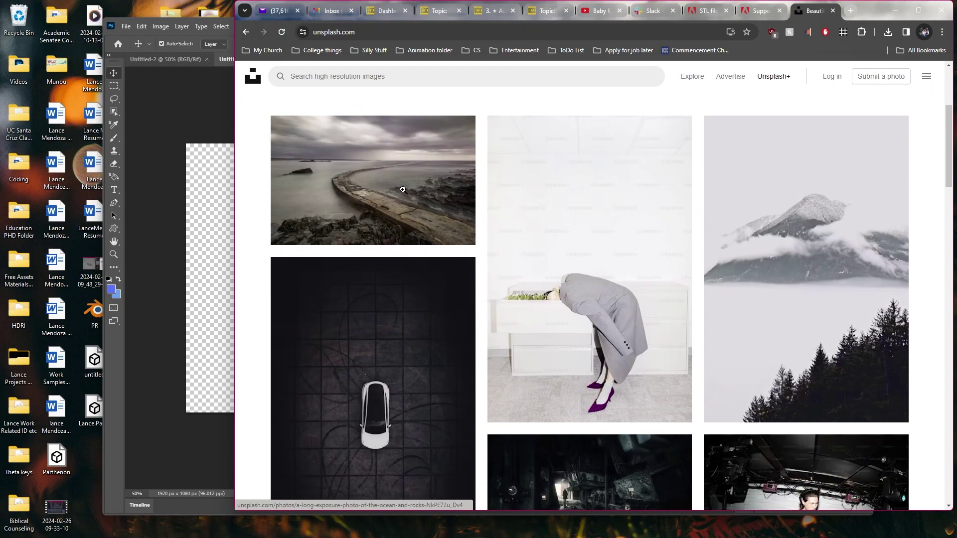
click(412, 193)
click(828, 84)
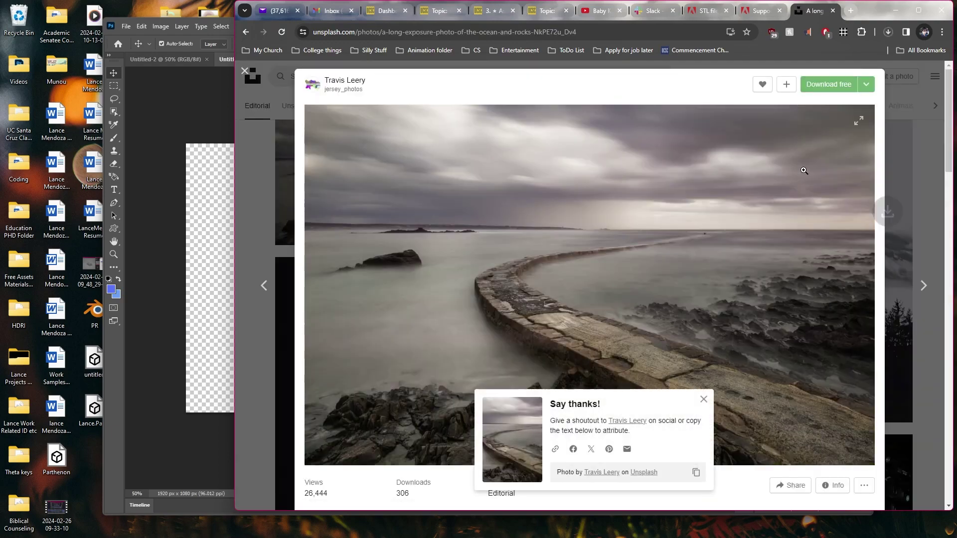
click(877, 58)
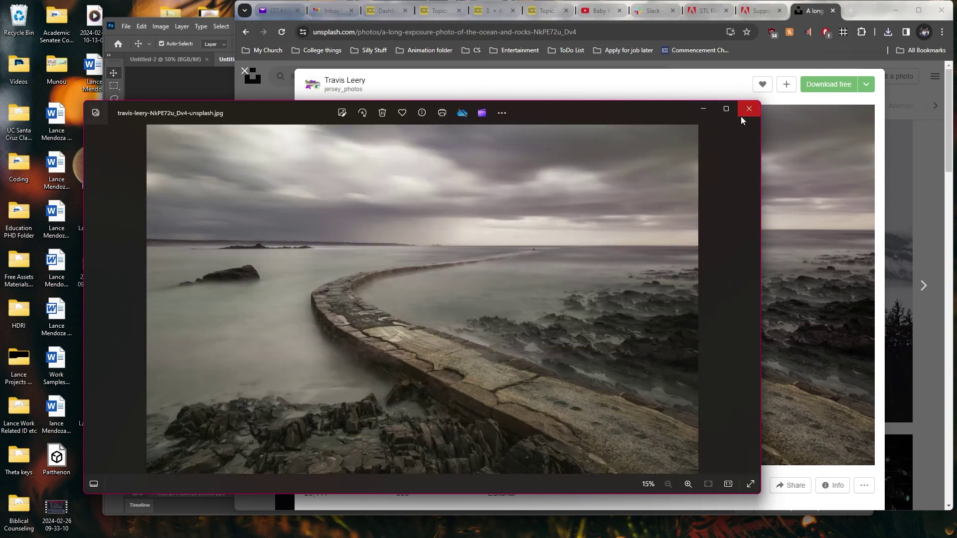
click(740, 115)
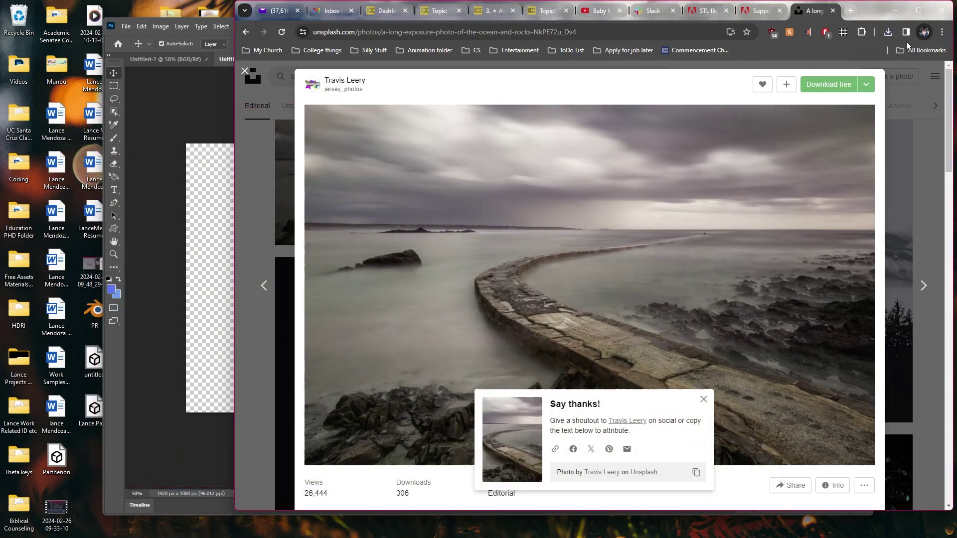
Locate the downloaded ocean photo in the Downloads folder and place it into the Untitled-3 document in Photoshop
click(887, 32)
click(863, 85)
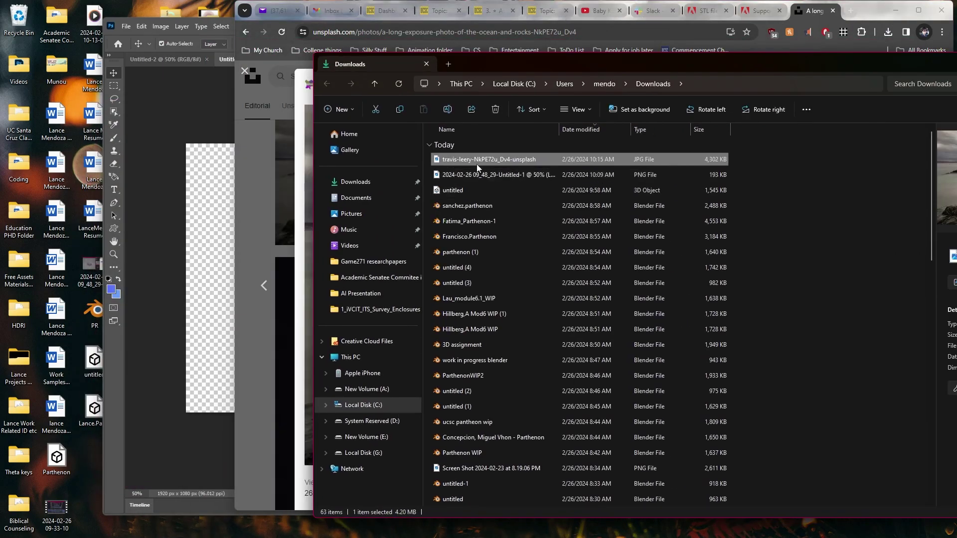
drag(476, 163, 331, 294)
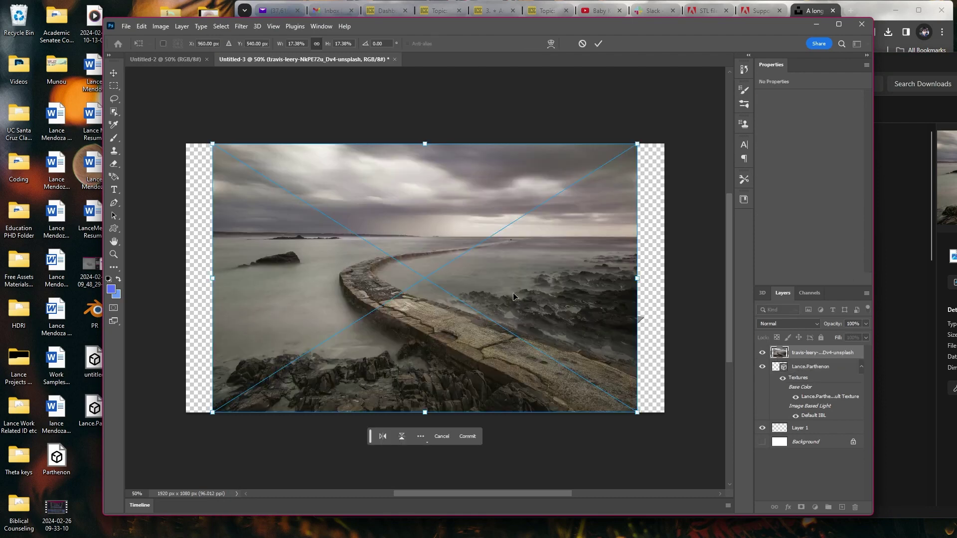
Enlarge the placed ocean photo until it covers the whole canvas, and commit the transform
drag(638, 144, 693, 55)
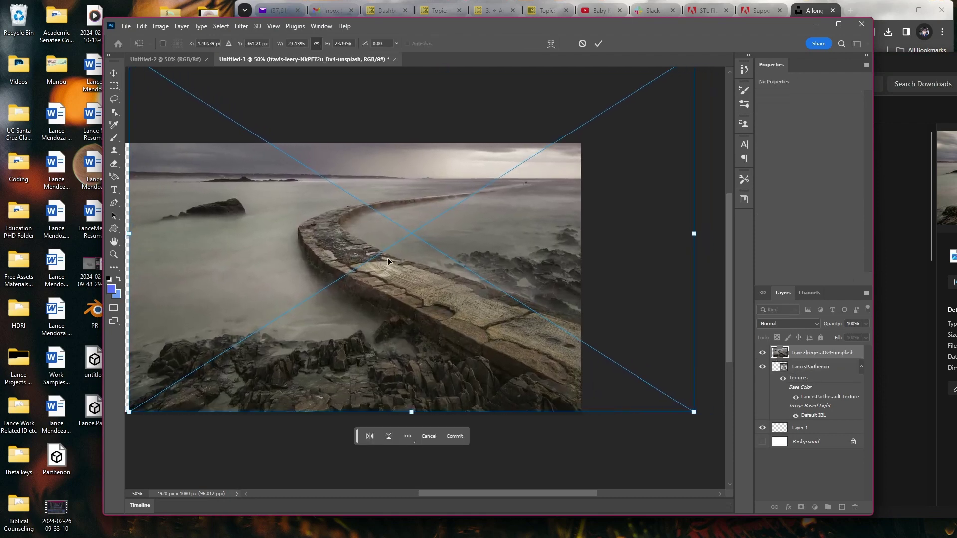
scroll(255, 359, down, 2)
scroll(186, 391, right, 2)
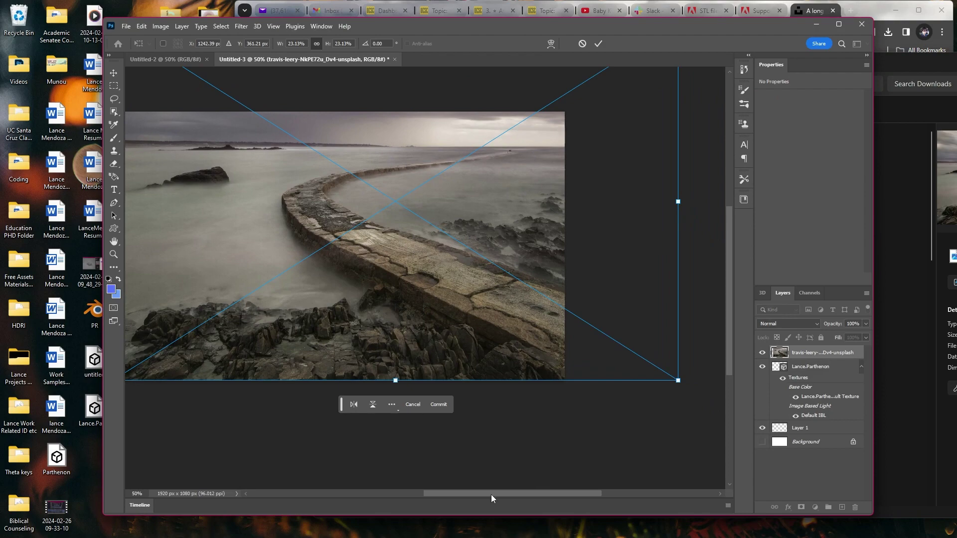
drag(491, 499, 431, 493)
drag(339, 380, 150, 478)
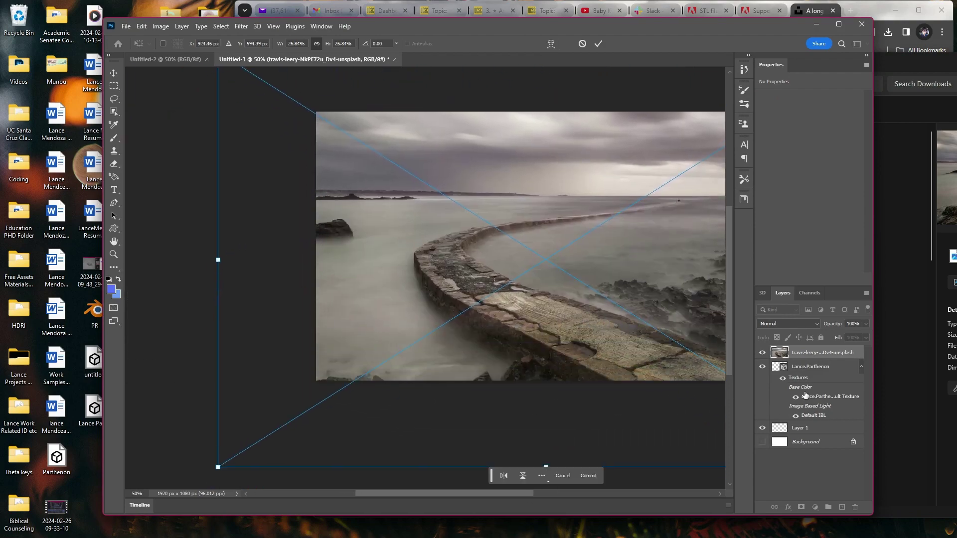
key(Return)
Move the ocean photo layer beneath the Parthenon layer and Layer 1, directly above the Background, and deselect it
drag(803, 354, 805, 439)
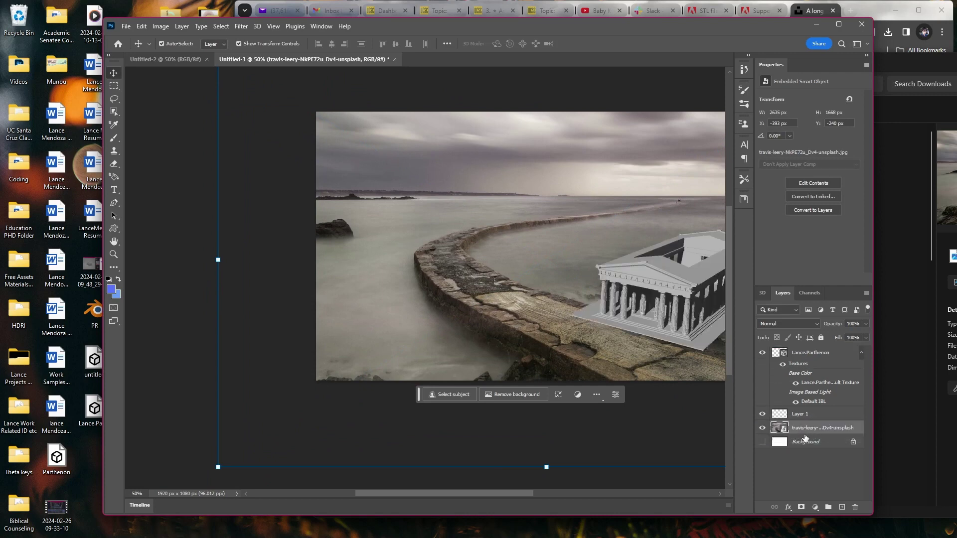
scroll(547, 325, down, 1)
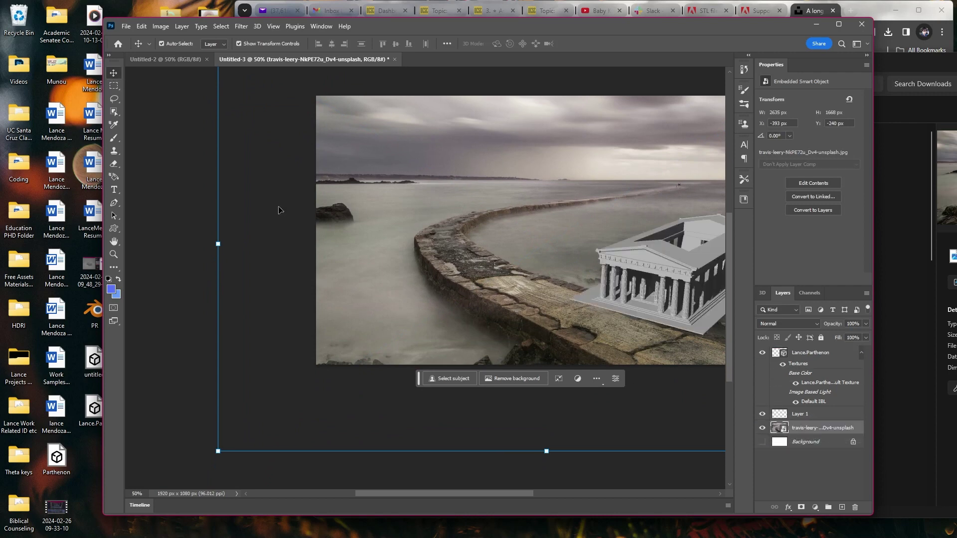
scroll(279, 209, down, 3)
click(593, 97)
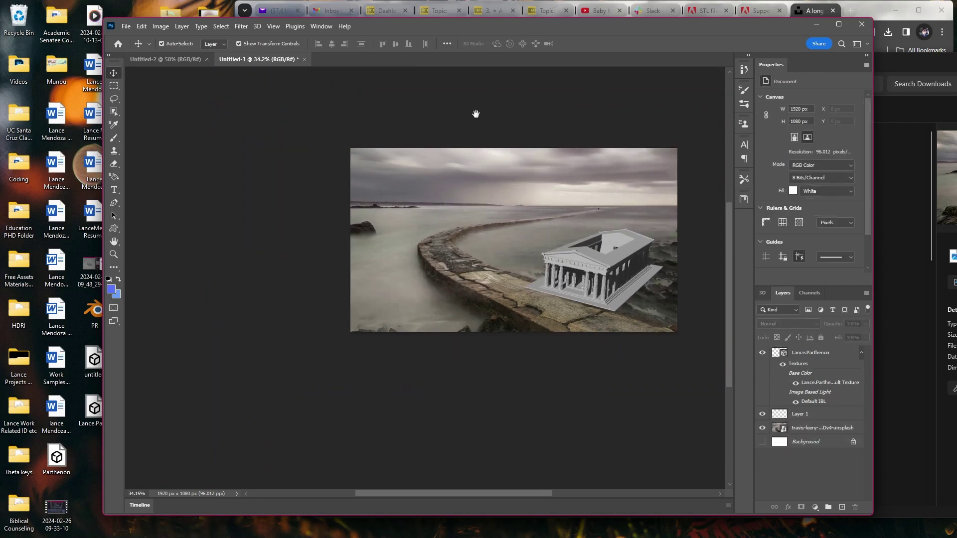
Slide the 3D Parthenon back in depth over the water beyond the curved stone pier
drag(568, 139, 463, 139)
drag(509, 266, 478, 281)
scroll(522, 179, up, 2)
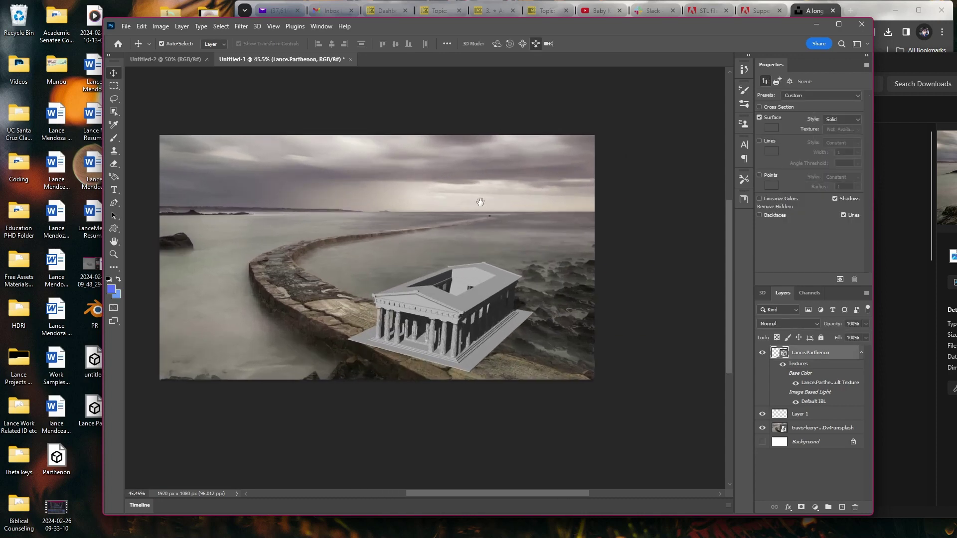
drag(480, 202, 522, 170)
click(515, 290)
drag(540, 289, 488, 213)
scroll(552, 266, down, 2)
scroll(551, 272, down, 1)
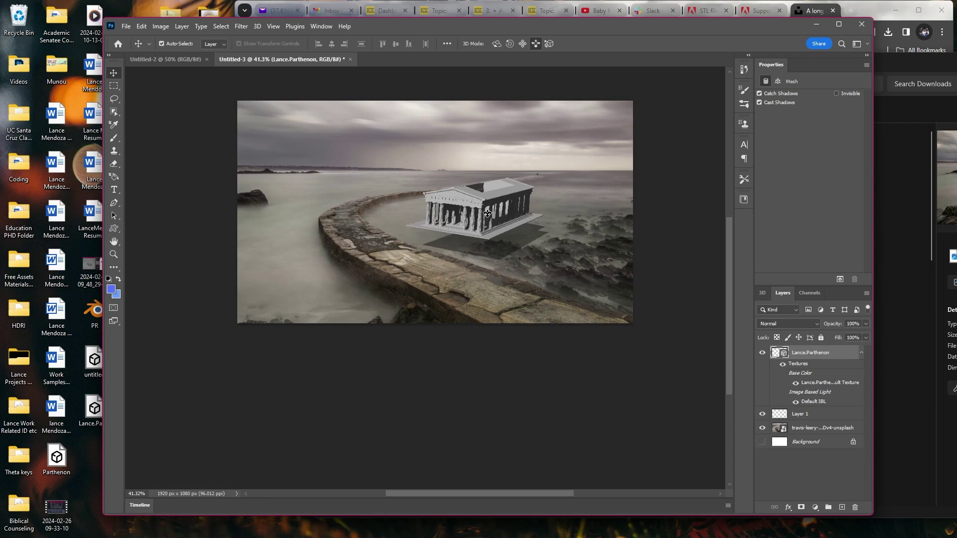
Pan the 3D Parthenon onto the dark rocks near the photo's right edge
click(522, 43)
drag(521, 185, 604, 223)
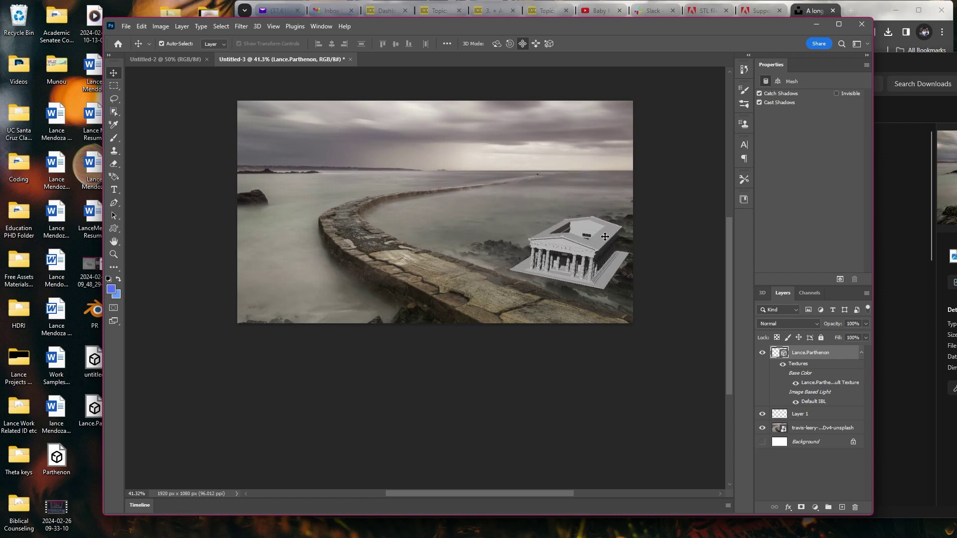
scroll(601, 204, down, 1)
scroll(600, 203, up, 1)
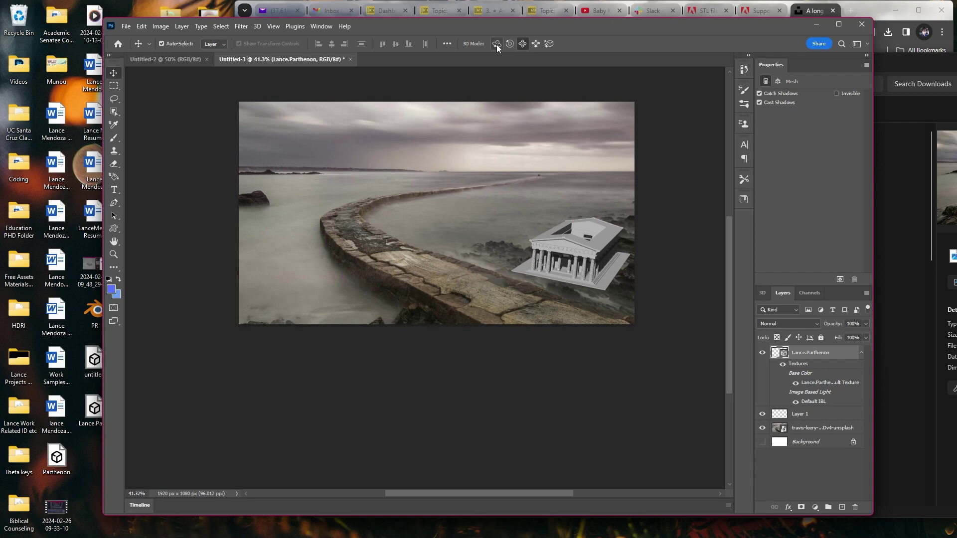
Set the Parthenon's material to 25% metallic, 25% roughness, 33% height, 1.042 refraction and 5% translucence
click(549, 43)
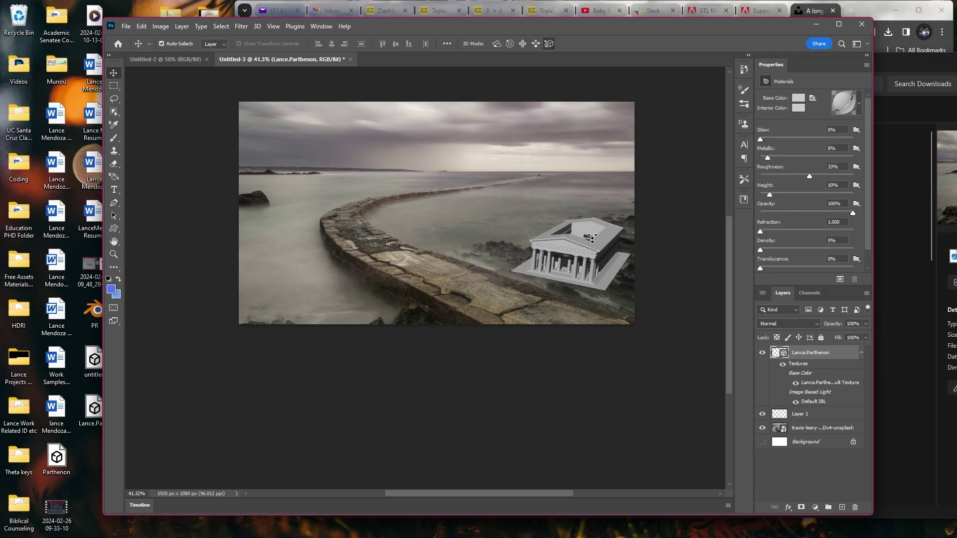
click(584, 246)
drag(769, 159, 791, 188)
scroll(794, 251, down, 1)
mouse_move(773, 251)
mouse_down()
mouse_move(806, 251)
mouse_move(770, 251)
mouse_up()
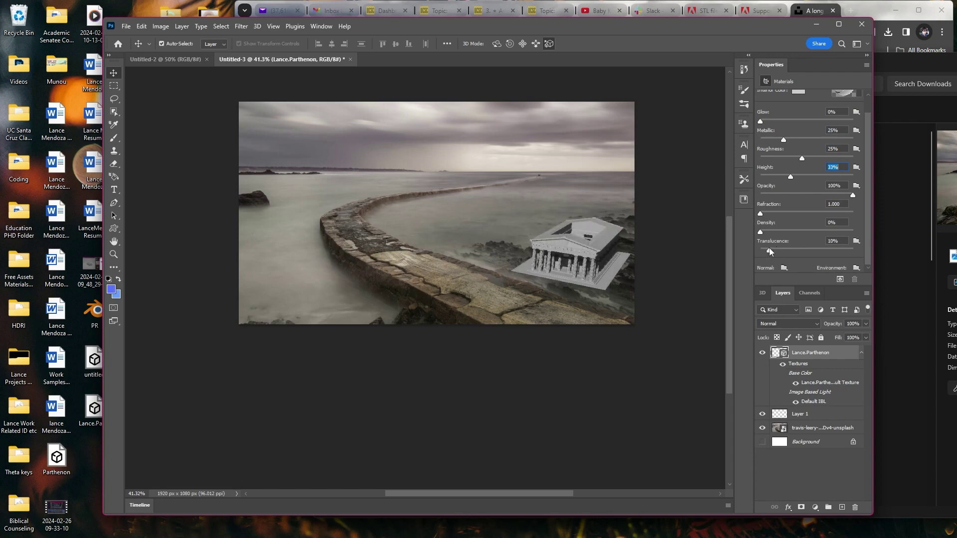
click(763, 232)
drag(760, 213, 761, 213)
drag(769, 250, 765, 250)
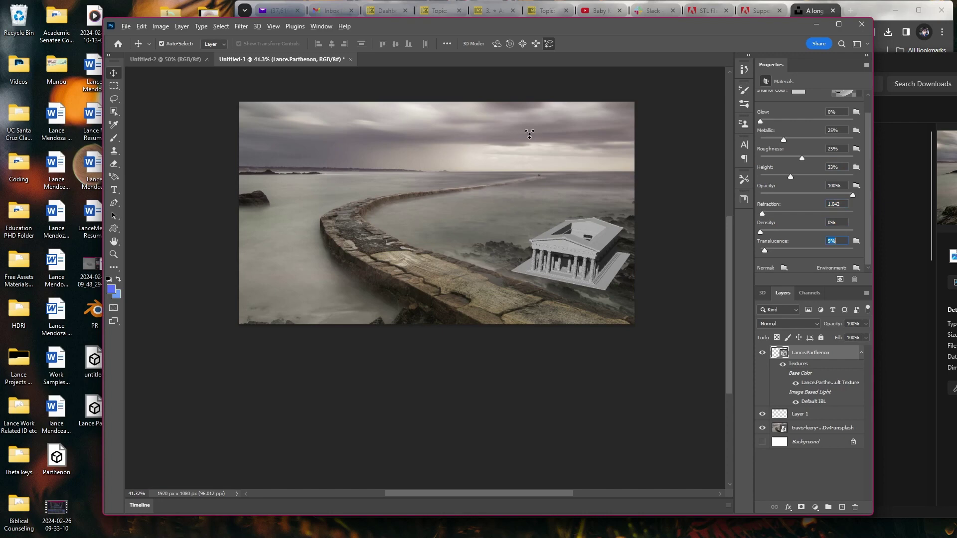
Review the collage and file-naming instructions on the course assignment page in the browser, and return to Photoshop
click(807, 13)
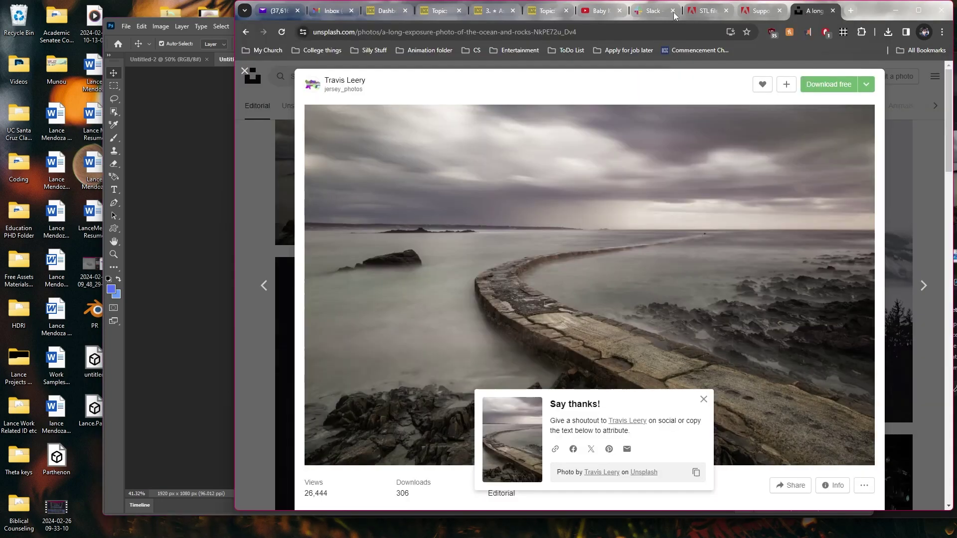
click(495, 13)
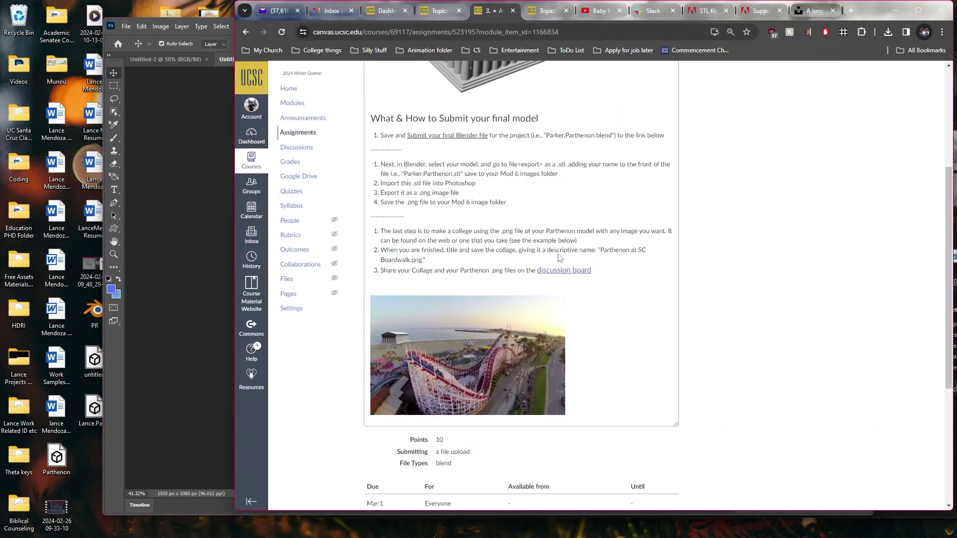
triple_click(382, 239)
click(559, 241)
triple_click(382, 260)
click(449, 260)
click(172, 217)
click(126, 26)
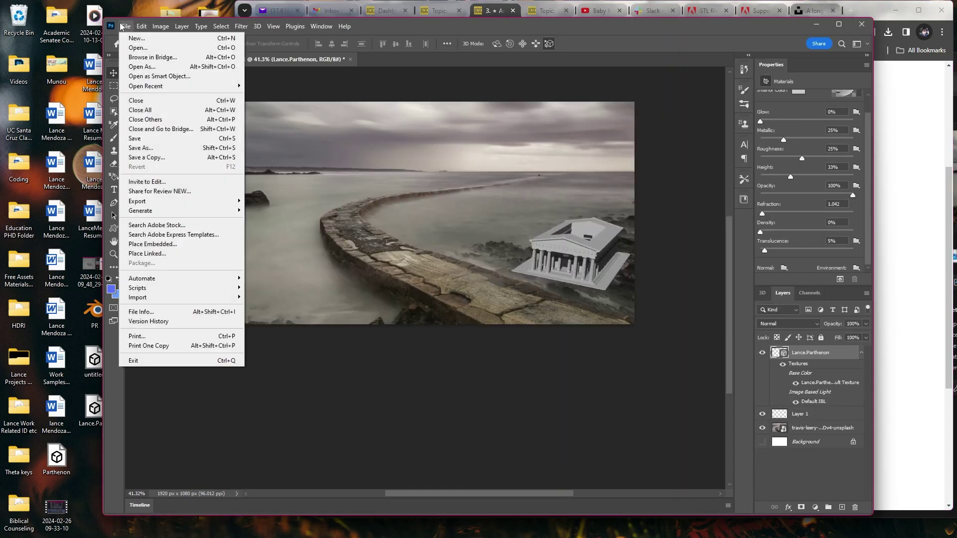
click(157, 191)
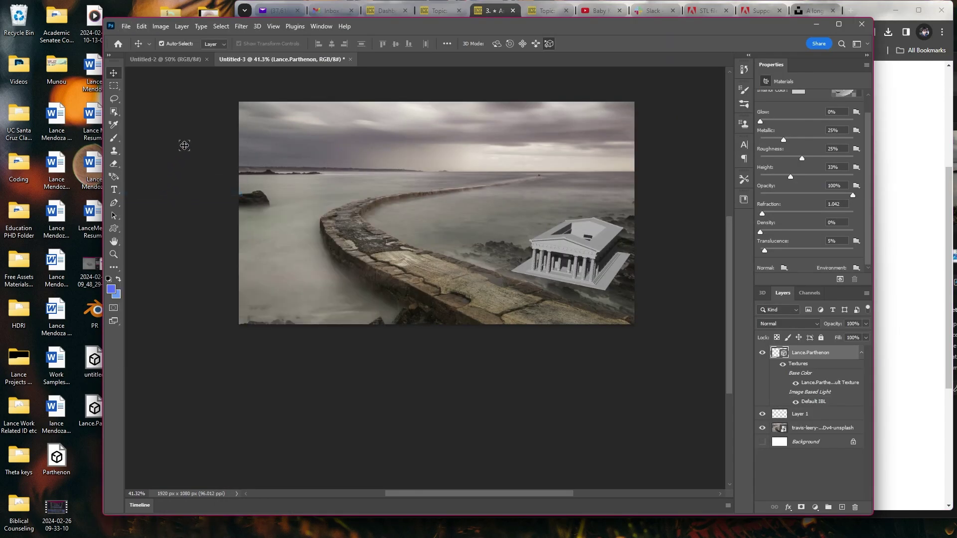
click(753, 275)
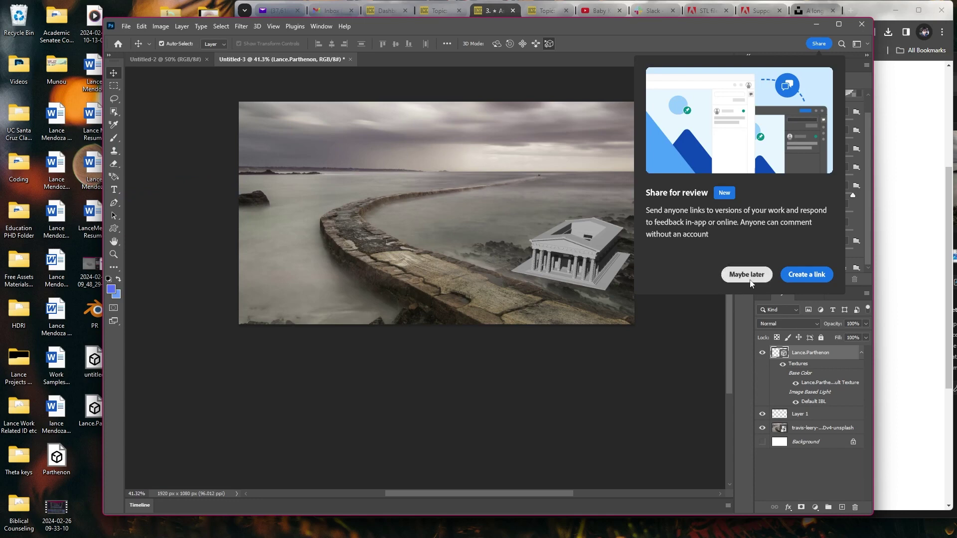
Begin saving a copy of the collage and choose PNG as its file format
click(125, 26)
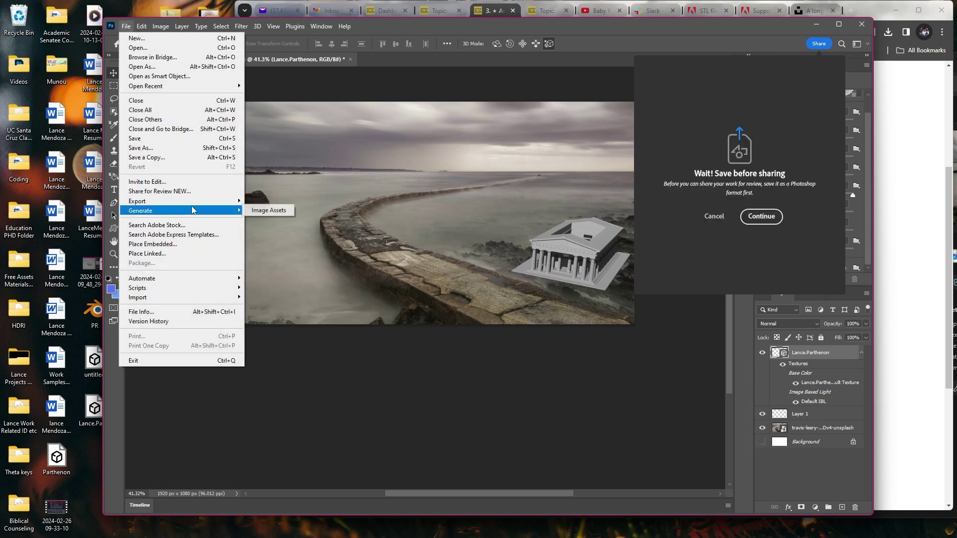
mouse_move(222, 202)
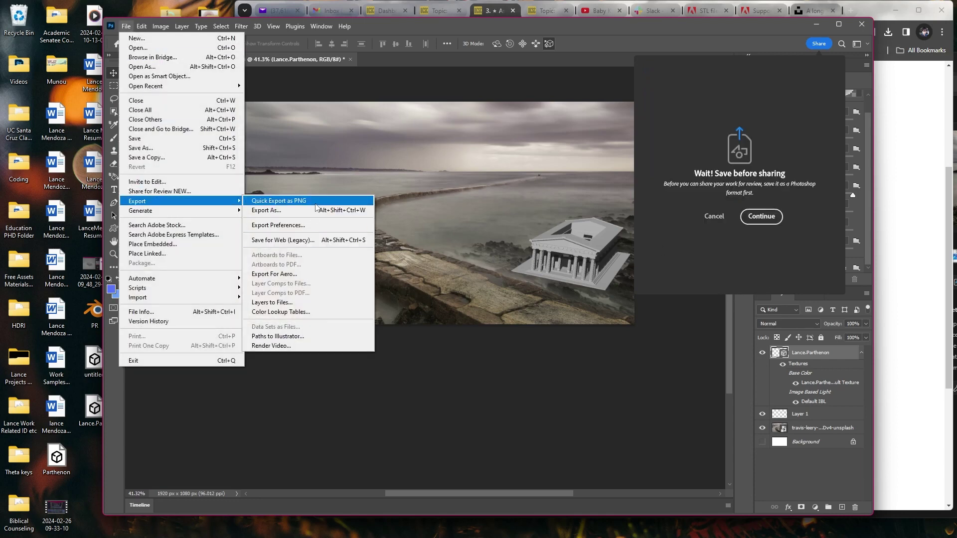
click(164, 156)
click(291, 246)
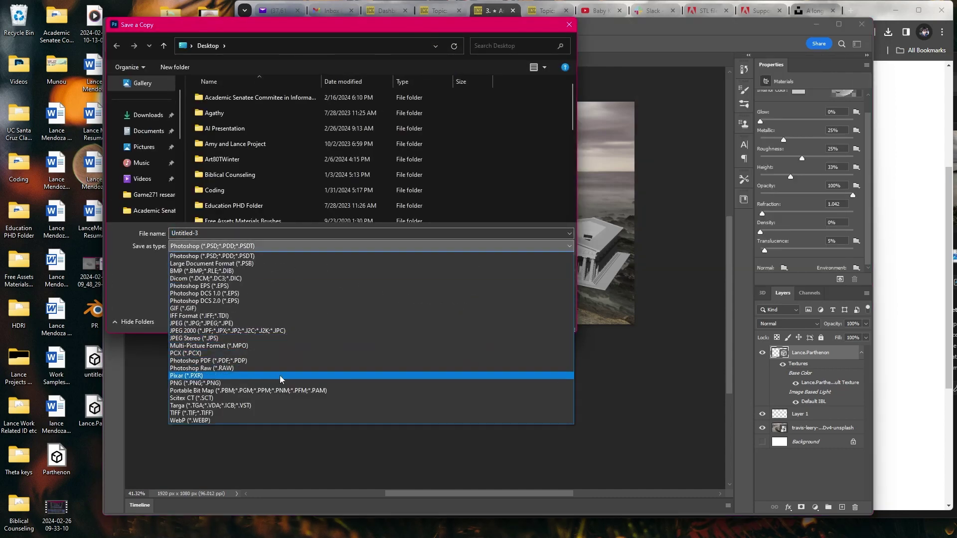
click(234, 385)
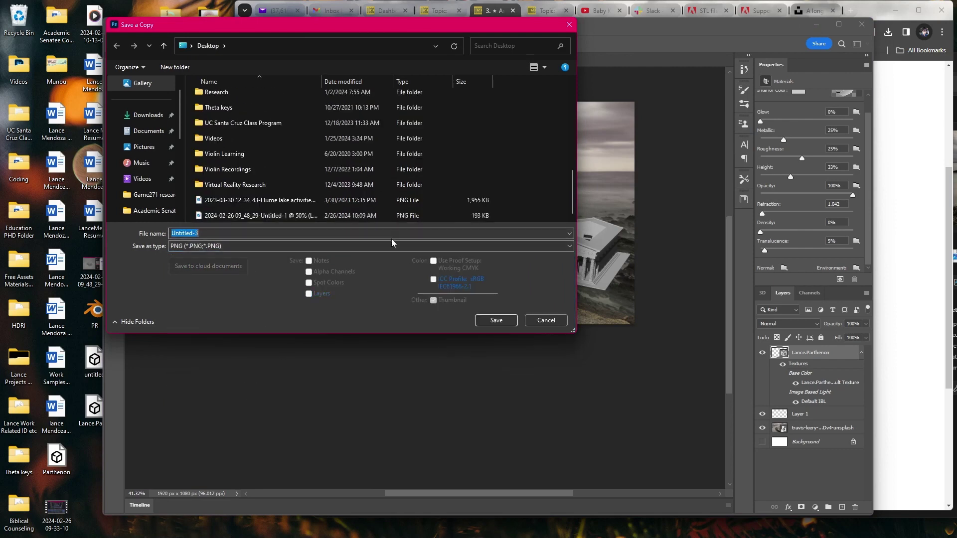
Copy the example name "Parthenon at SC Boardwalk.png" from the assignment page and paste it into the browser's address field
click(492, 19)
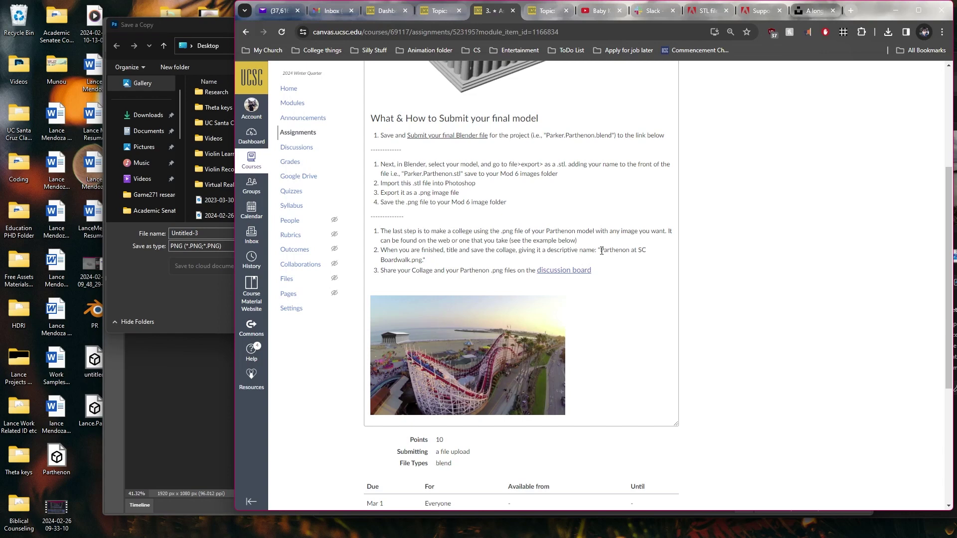
drag(601, 250, 424, 261)
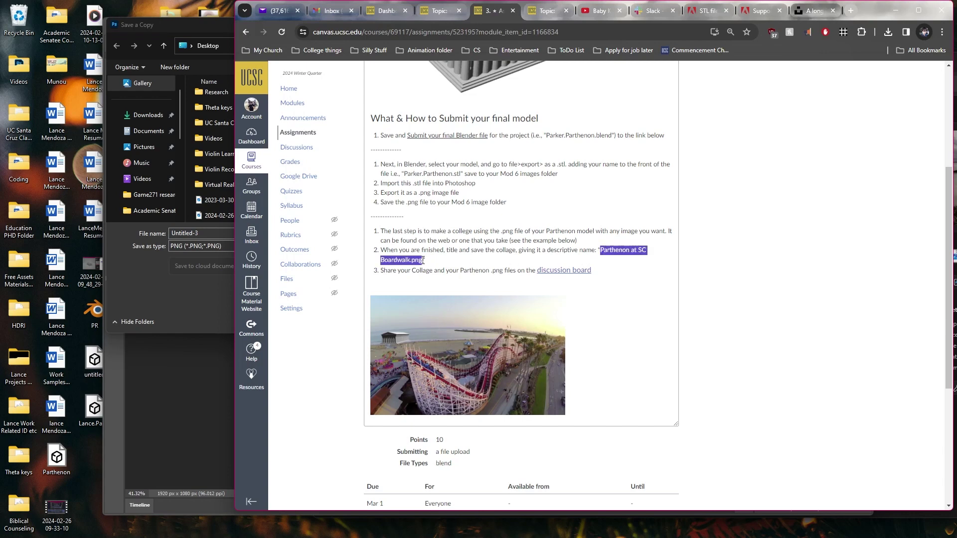
key(ctrl+c)
click(529, 31)
key(ctrl+v)
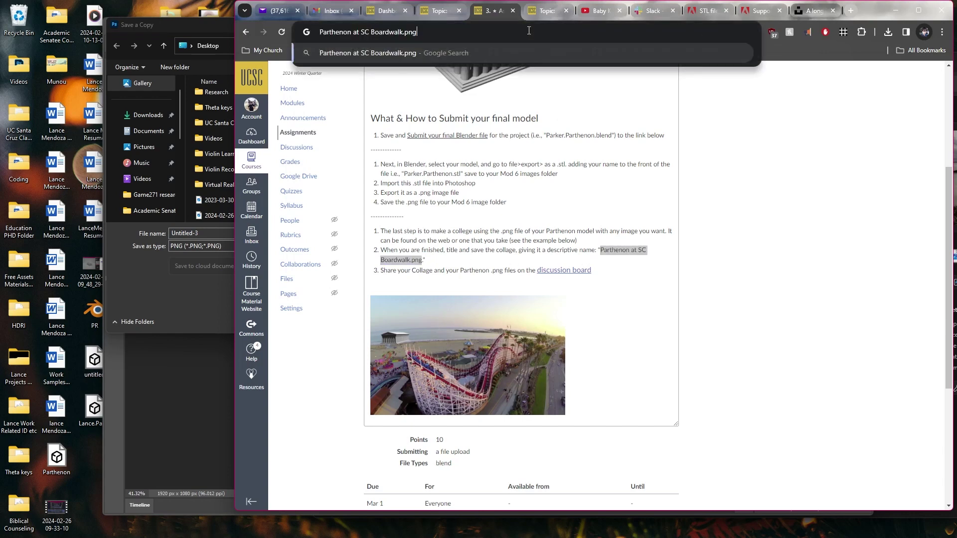
Edit the pasted name to "ParthenonatLake.png" and copy it
drag(360, 31, 369, 34)
key(BackSpace)
click(353, 32)
key(BackSpace)
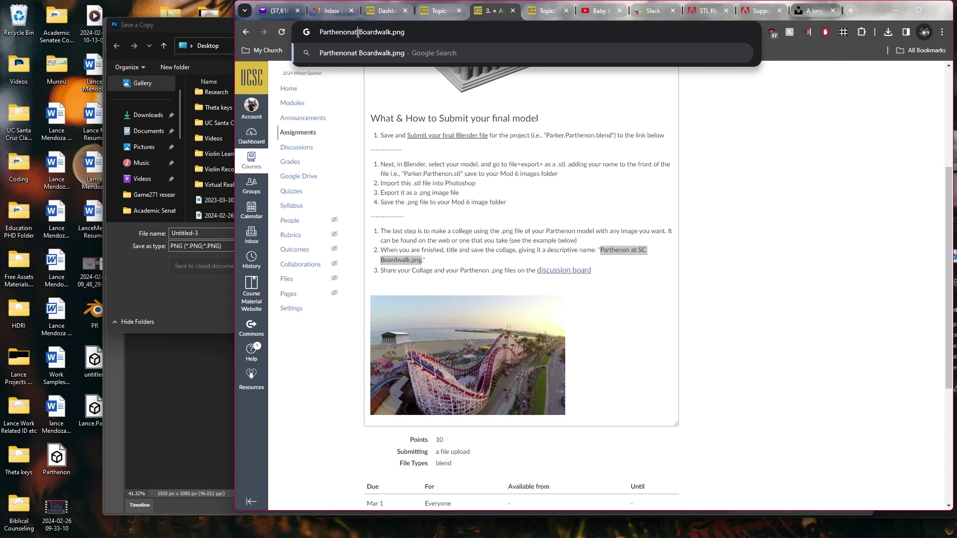
text(Lake)
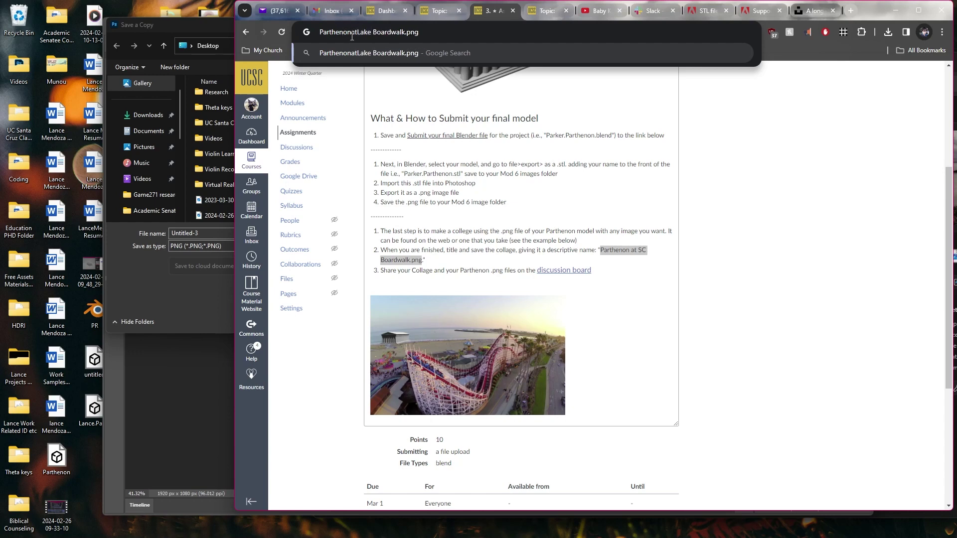
key(Delete)
key(Delete)
key(Delete)
key(Delete)
key(Delete)
key(Delete)
key(Delete)
key(Delete)
key(Delete)
key(Delete)
key(ctrl+a)
key(ctrl+c)
Name the collage copy ParthenonatLake using the copied text, save it as PNG on the Desktop, and preview it
click(221, 282)
key(ctrl+v)
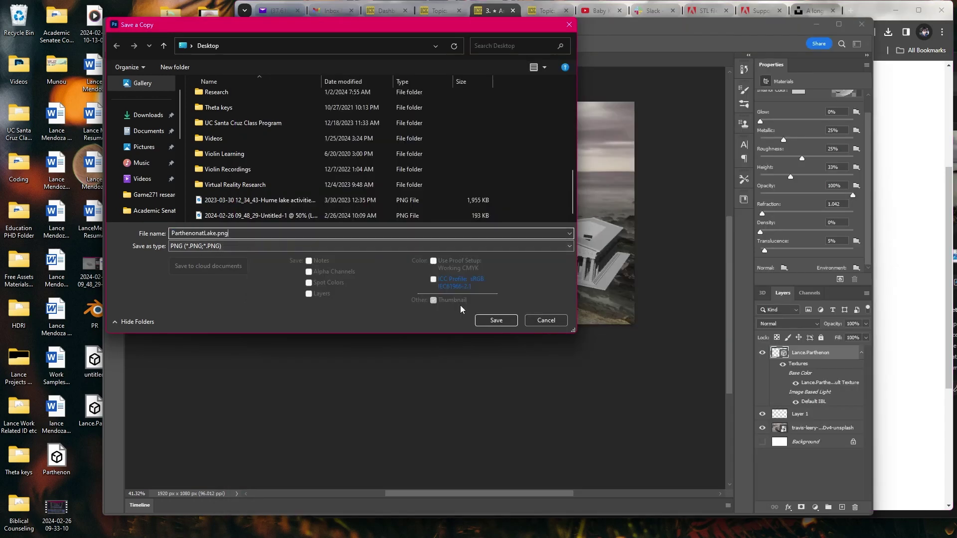
key(BackSpace)
key(BackSpace)
key(BackSpace)
click(504, 320)
click(538, 163)
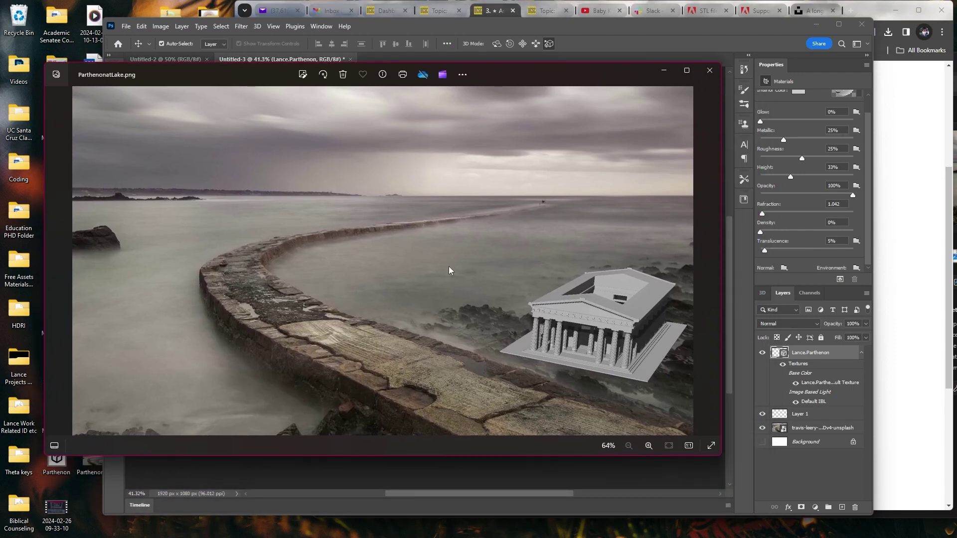
View the MOD 6 Completed Model with Collage discussion in the browser, recheck the exported collage, and close its preview
click(900, 295)
click(536, 33)
key(ctrl+v)
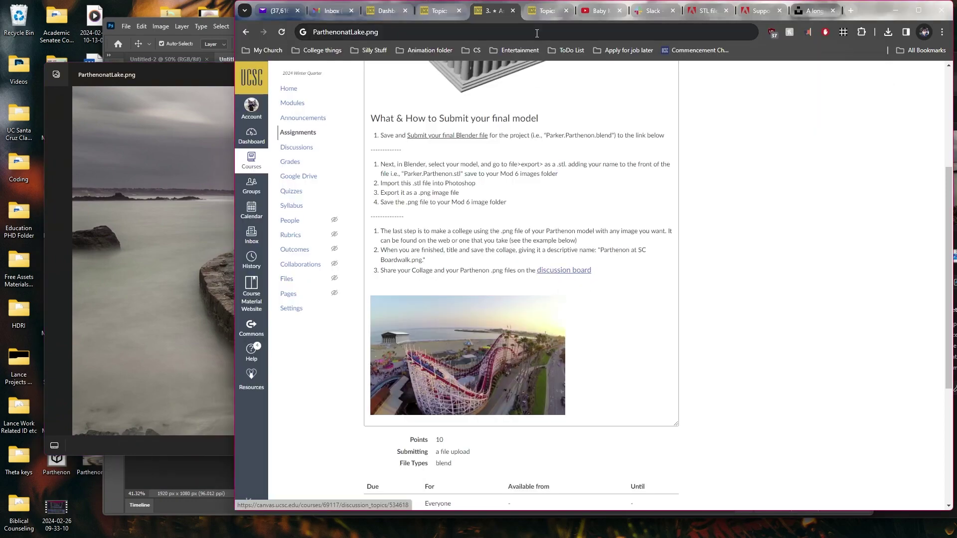
click(531, 13)
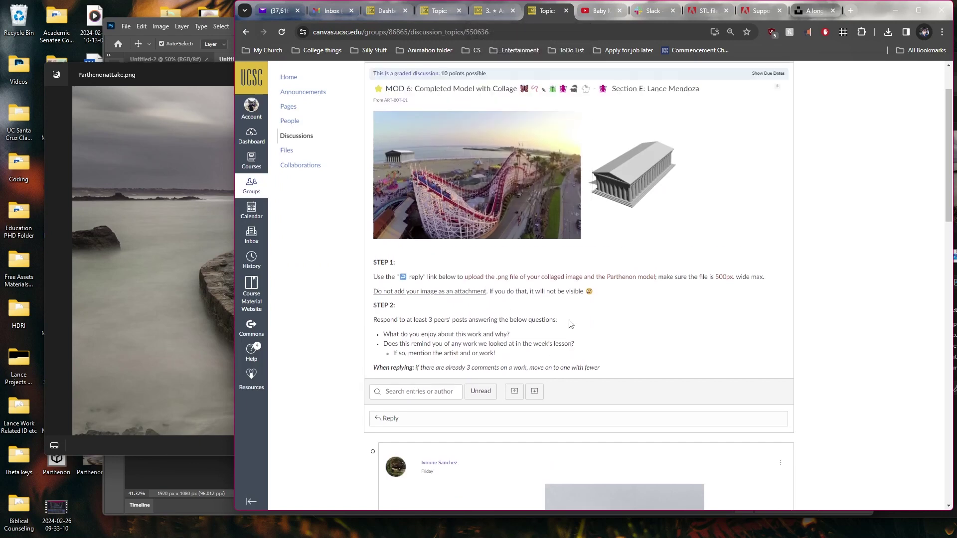
click(155, 273)
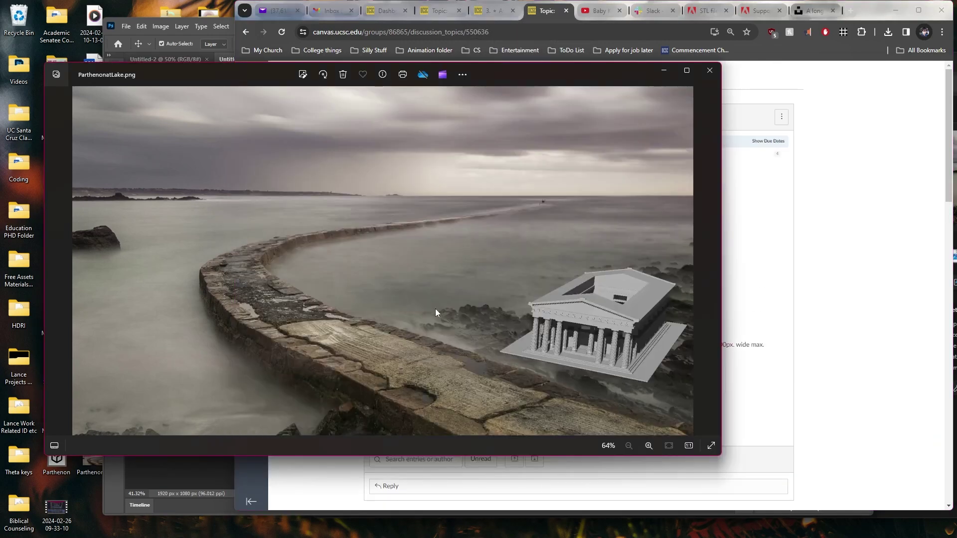
click(712, 69)
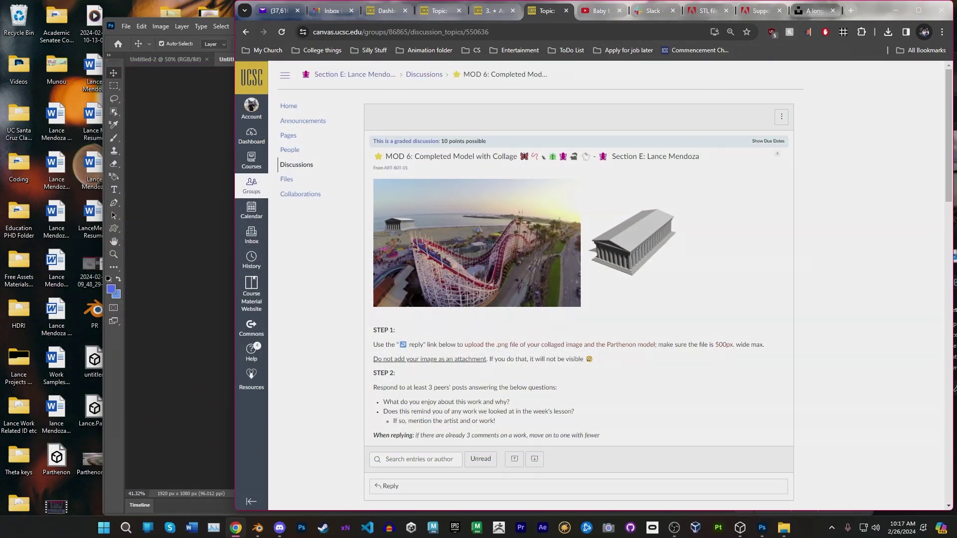